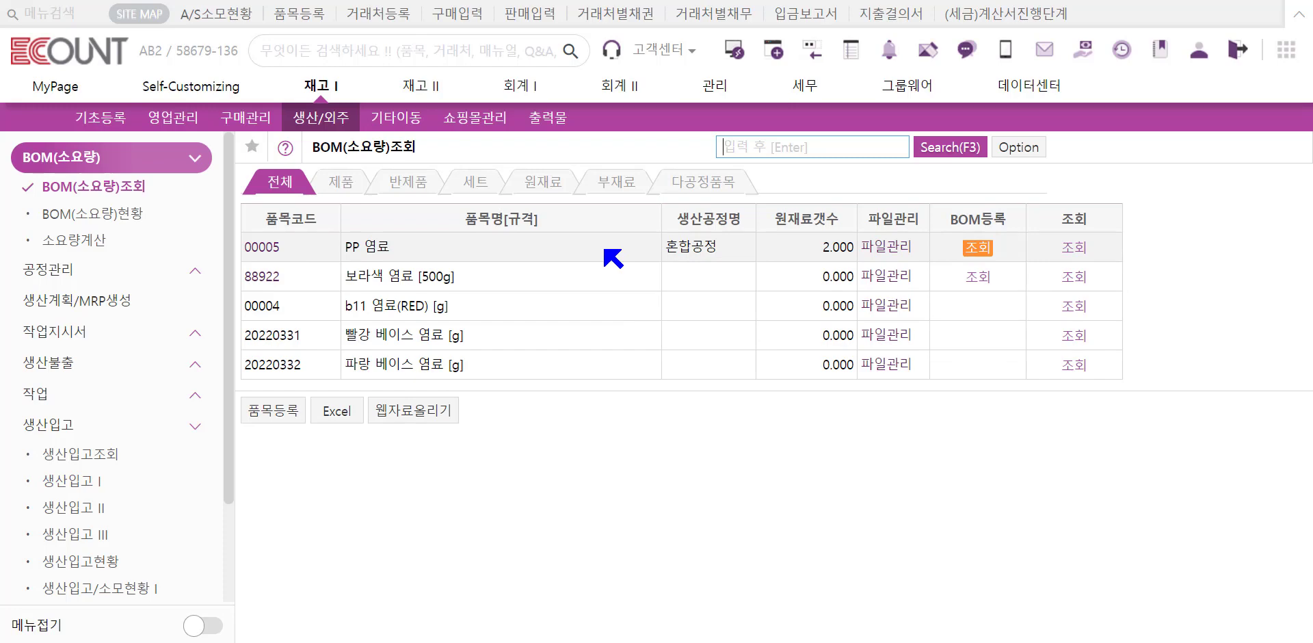
# Open the default-version (기본버전) BOM of product 88922 보라색 염료 and add raw materials 20220331 and 20220332.
pyautogui.click(335, 185)
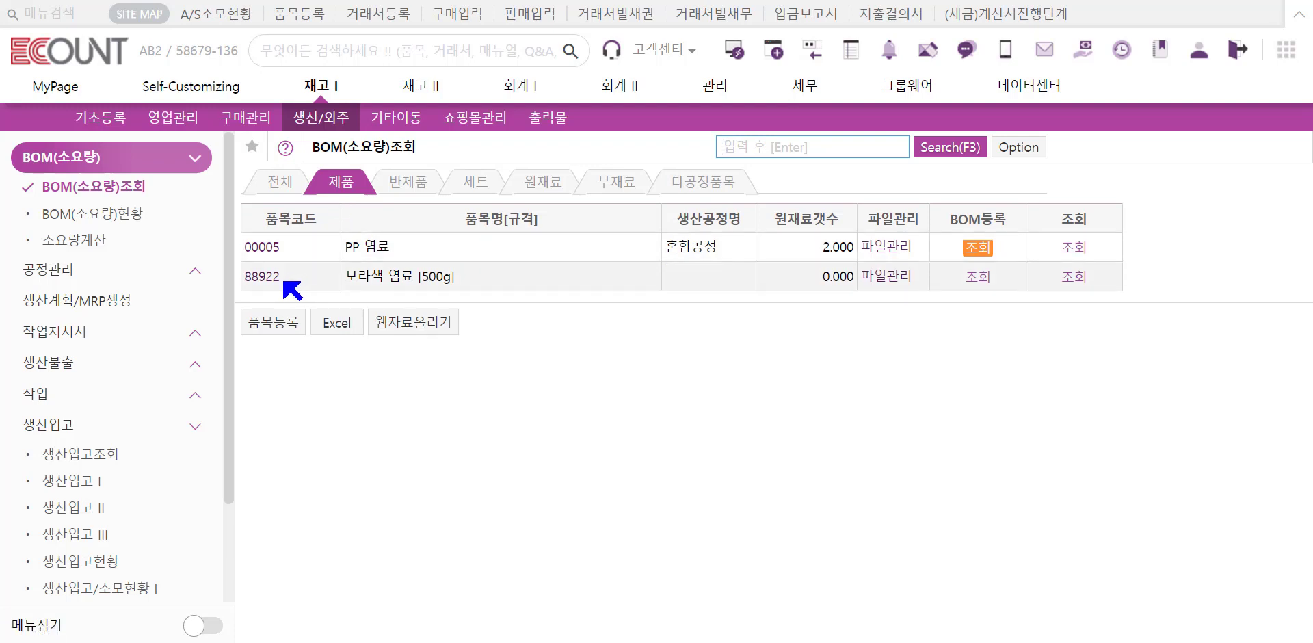
pyautogui.click(986, 279)
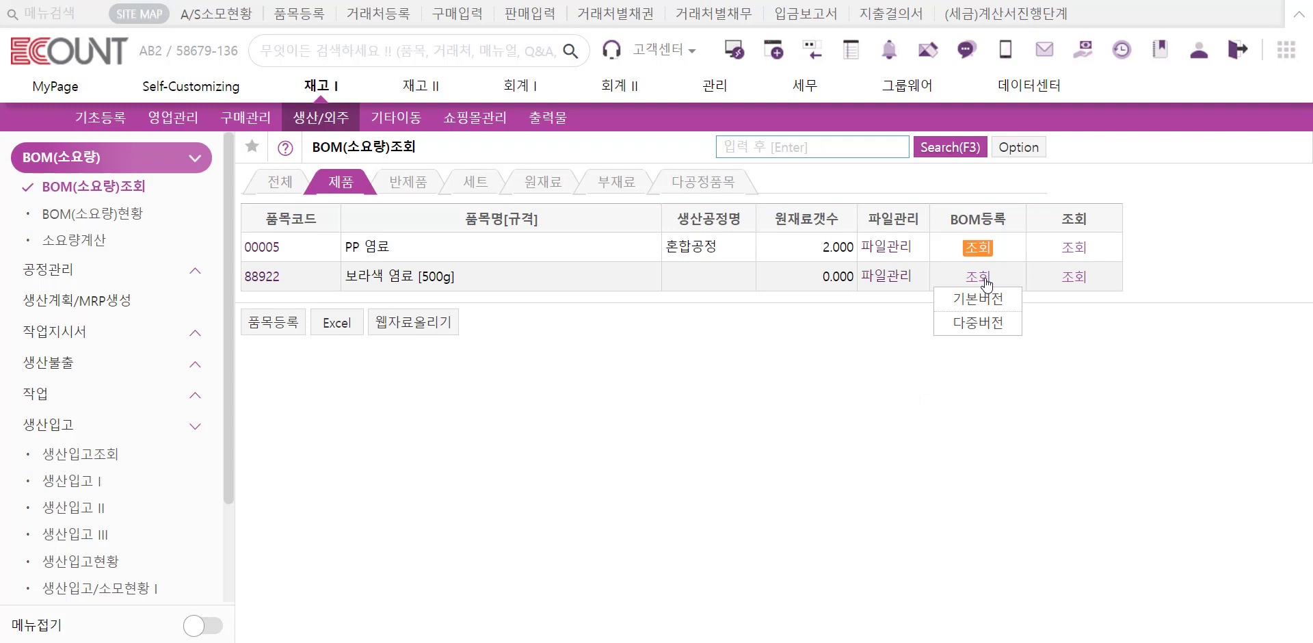
pyautogui.click(983, 299)
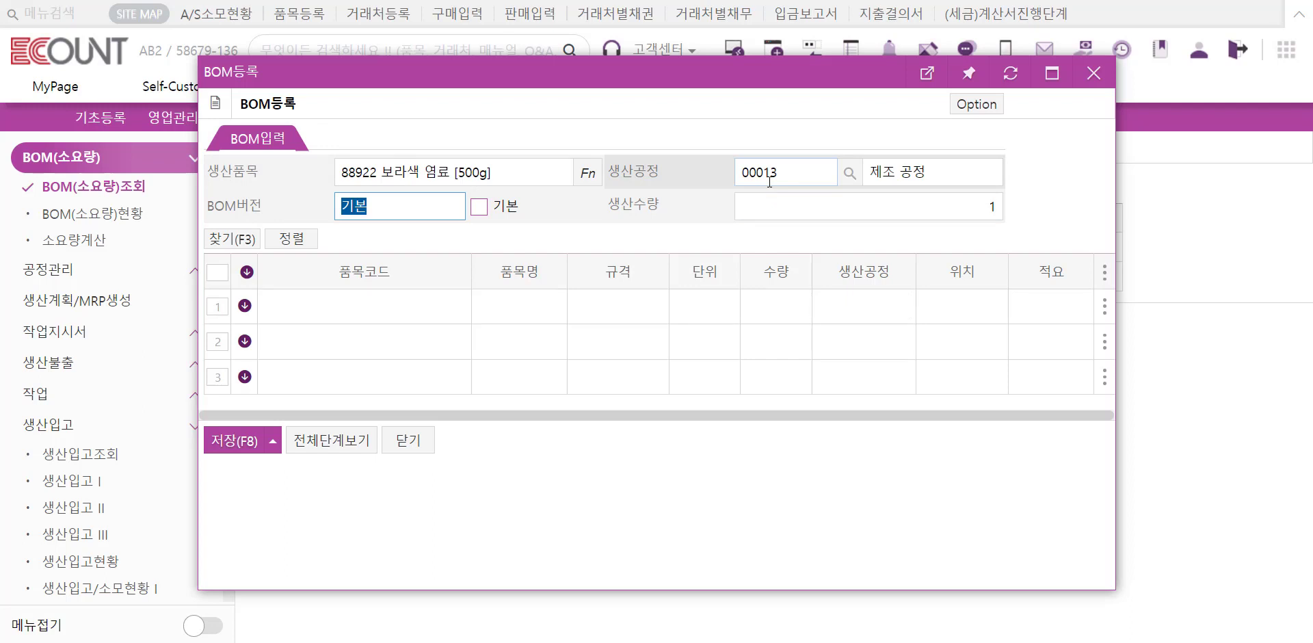
pyautogui.click(393, 319)
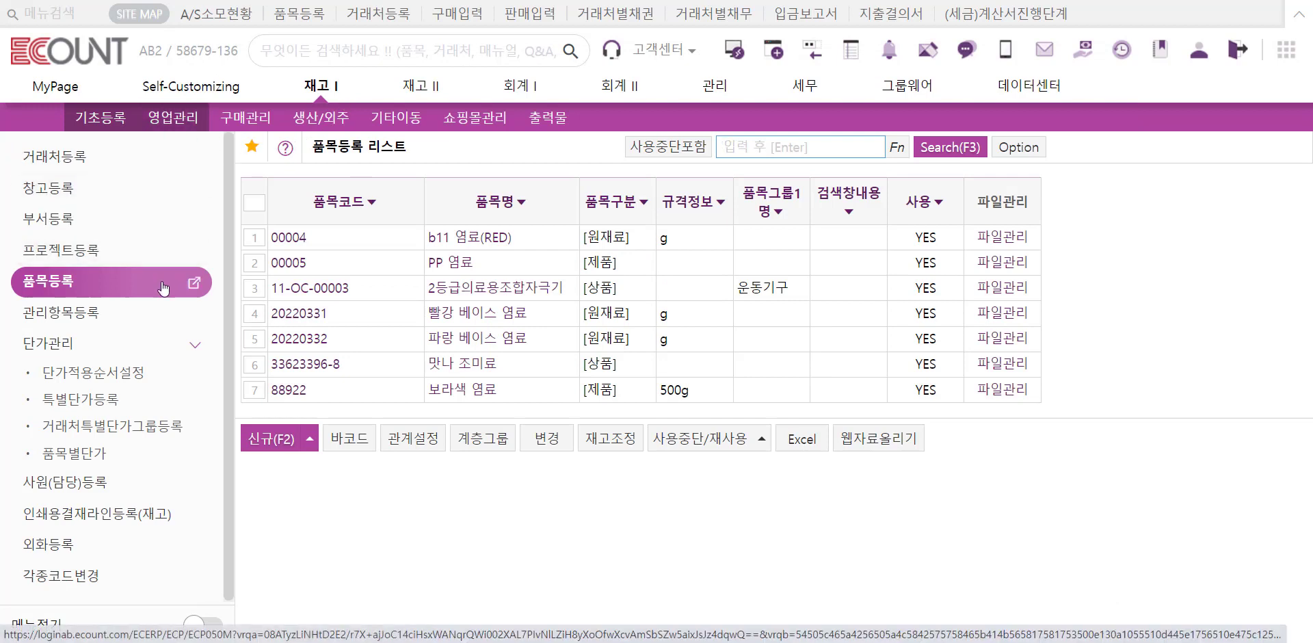
pyautogui.click(297, 315)
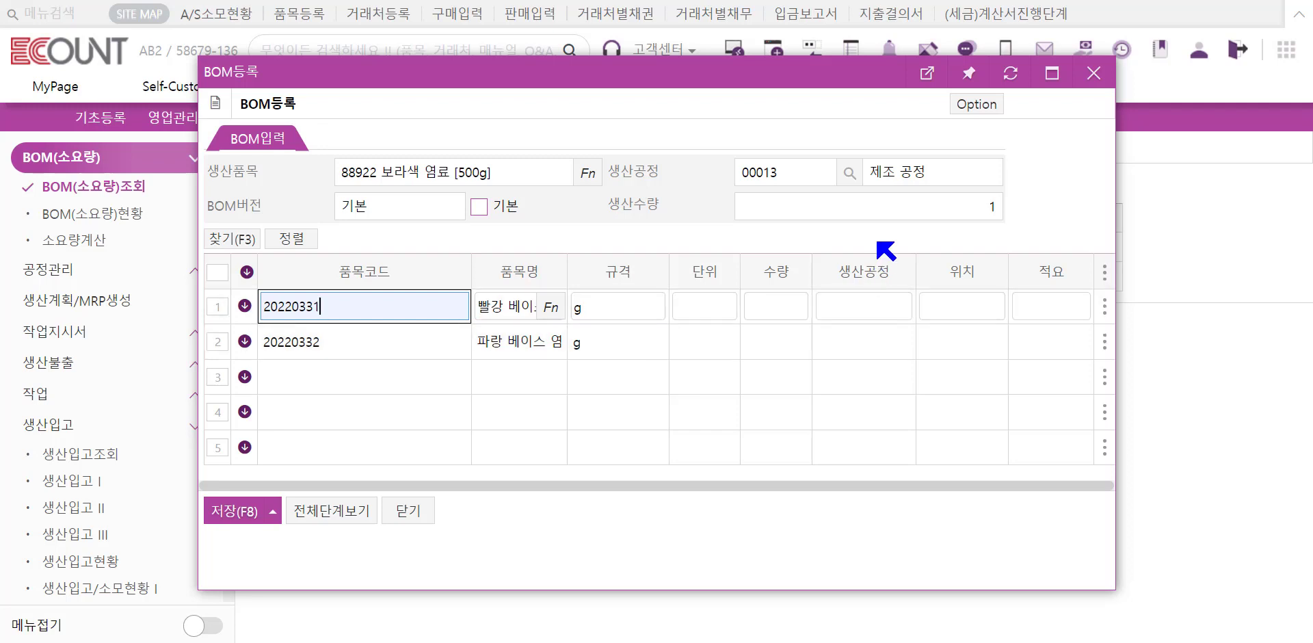
# Set the required quantity of material 20220331 to 350 and of material 20220332 to 250.
pyautogui.click(774, 308)
pyautogui.write('350')
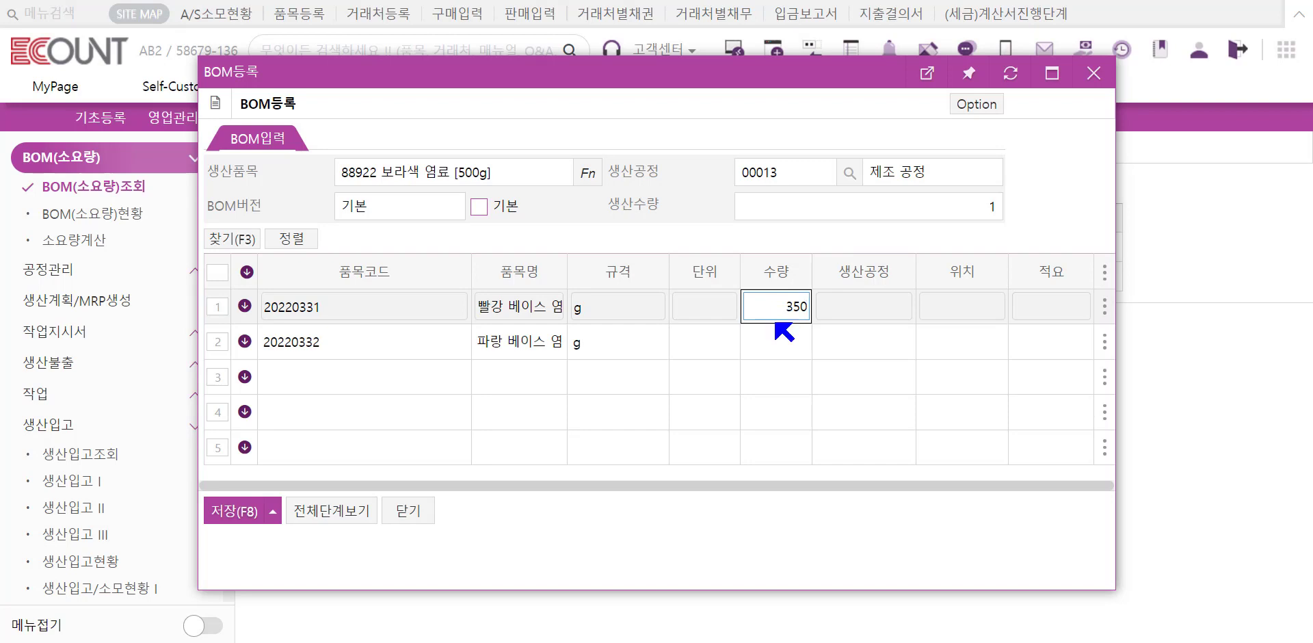
pyautogui.click(782, 335)
pyautogui.write('250')
pyautogui.press('Return')
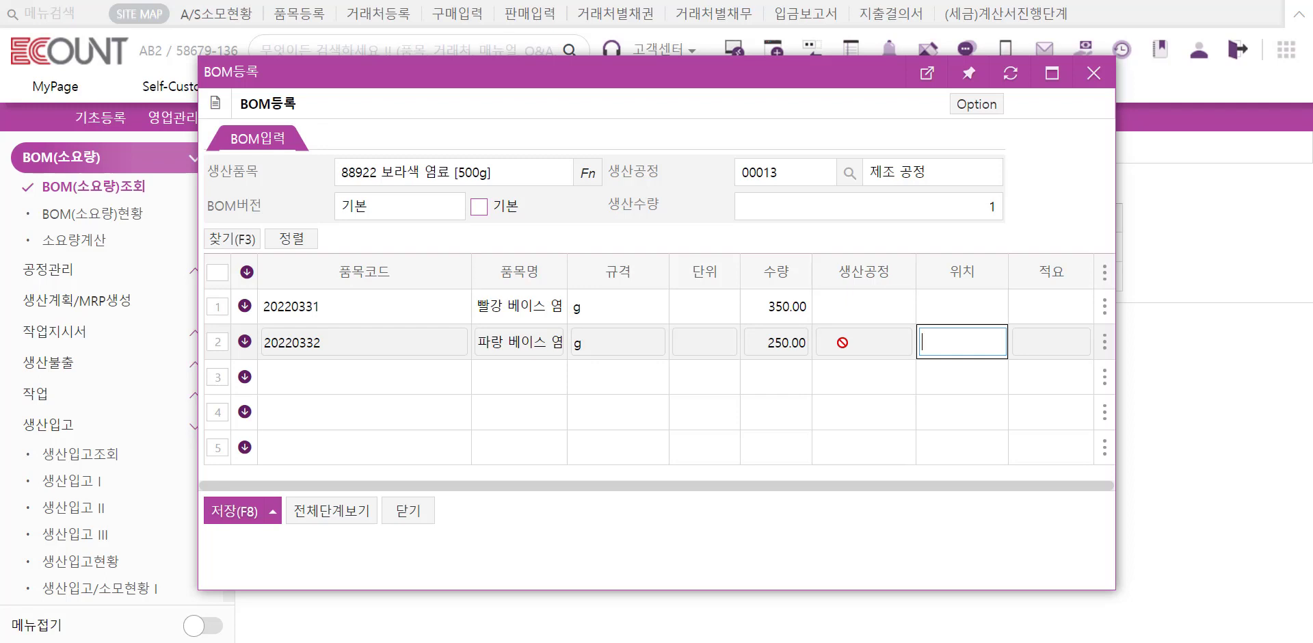
# Set the production quantity (생산수량) to 25 and both material quantities to 5000, and save the BOM.
pyautogui.click(872, 206)
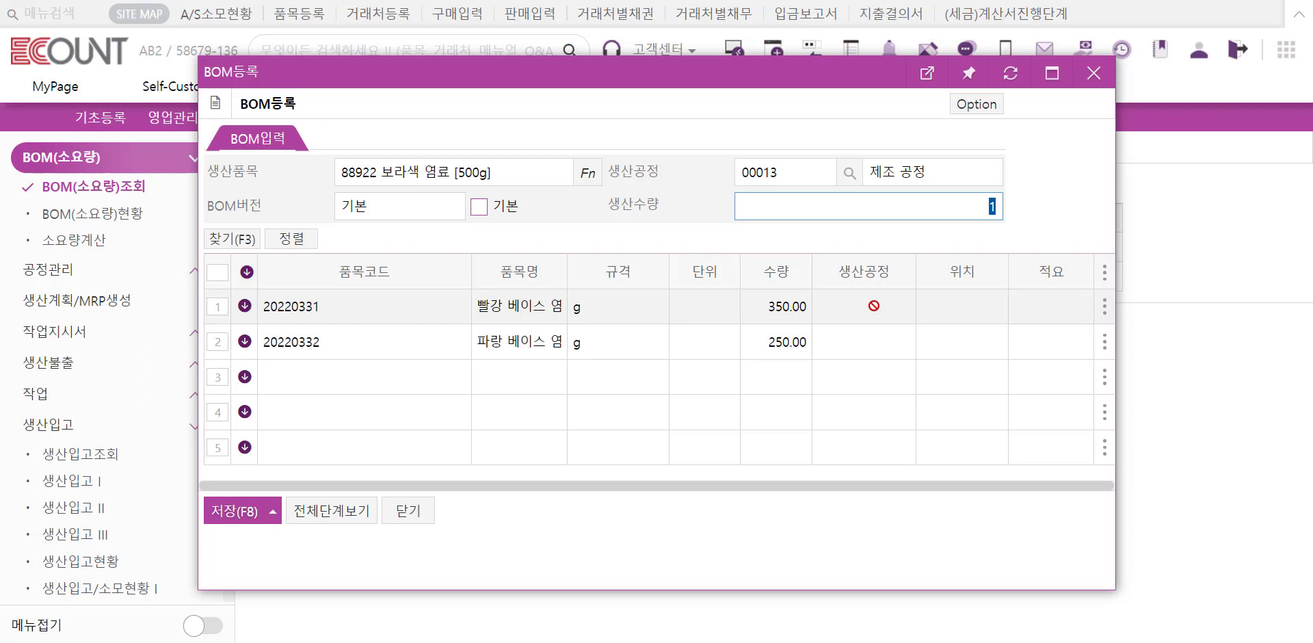
pyautogui.click(941, 205)
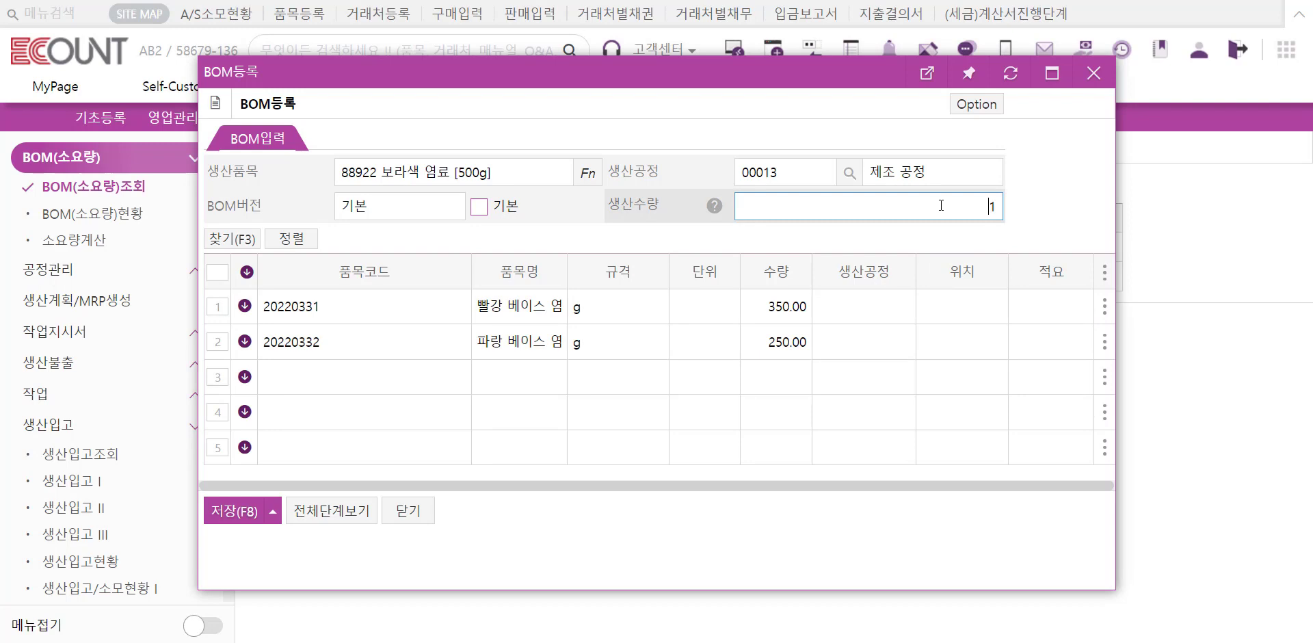
pyautogui.press('BackSpace')
pyautogui.write('25')
pyautogui.click(796, 319)
pyautogui.write('5000')
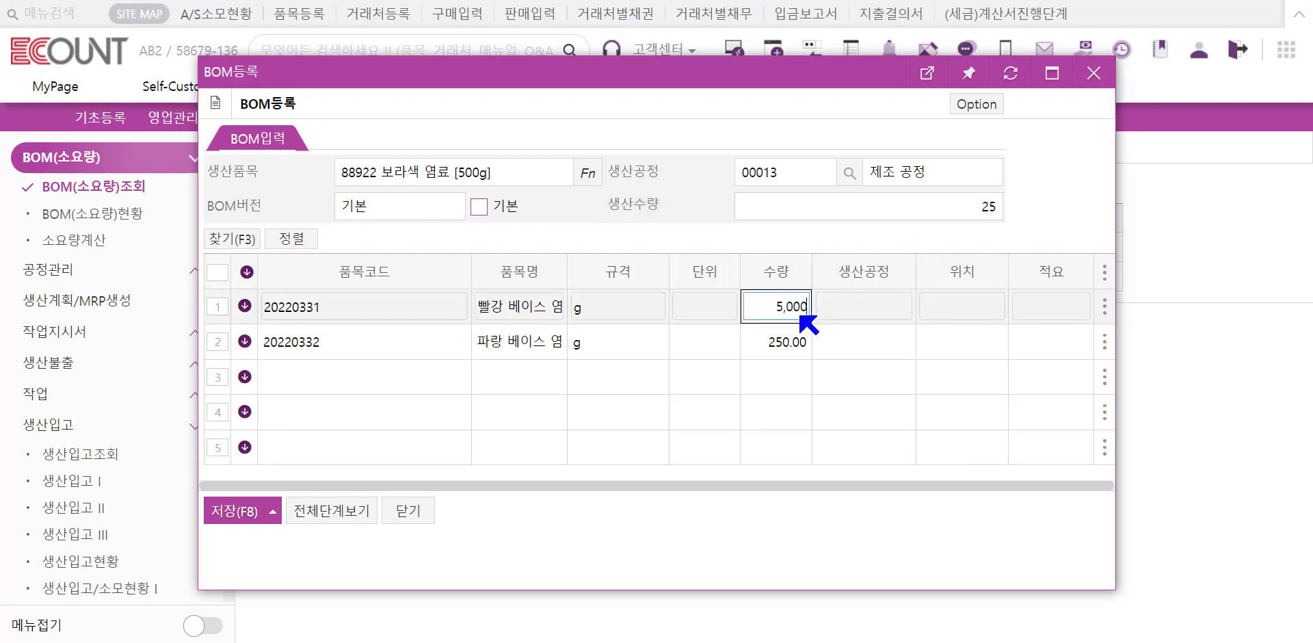
pyautogui.click(796, 339)
pyautogui.write('5000')
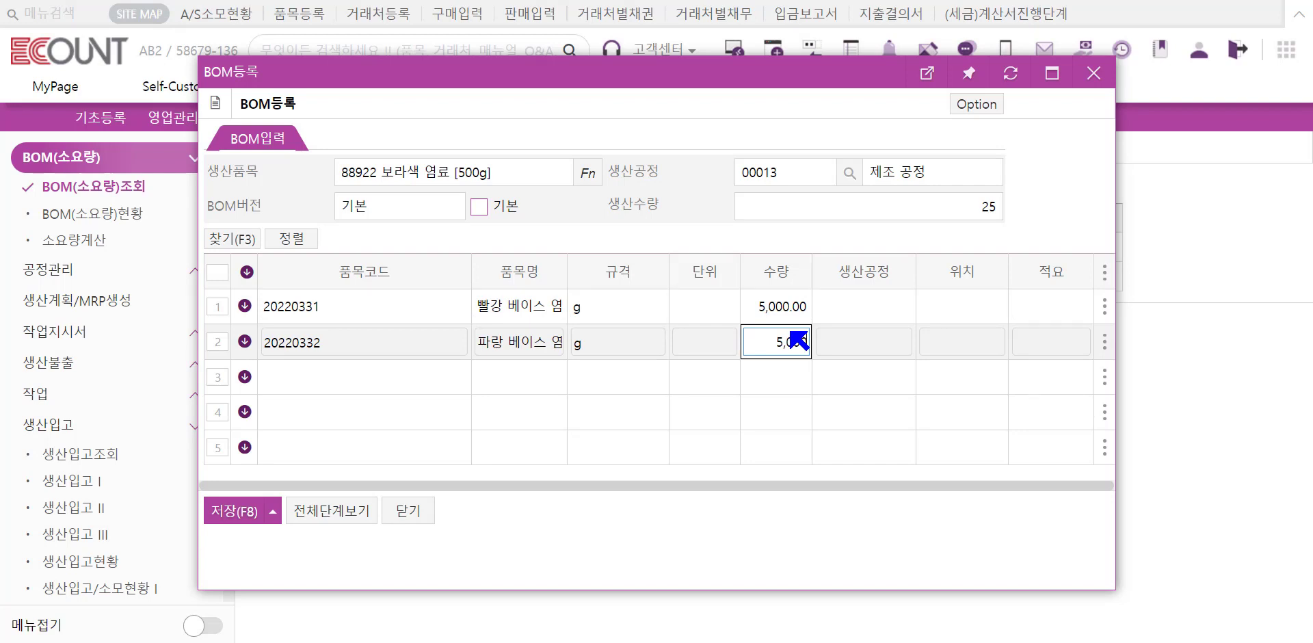
pyautogui.press('Return')
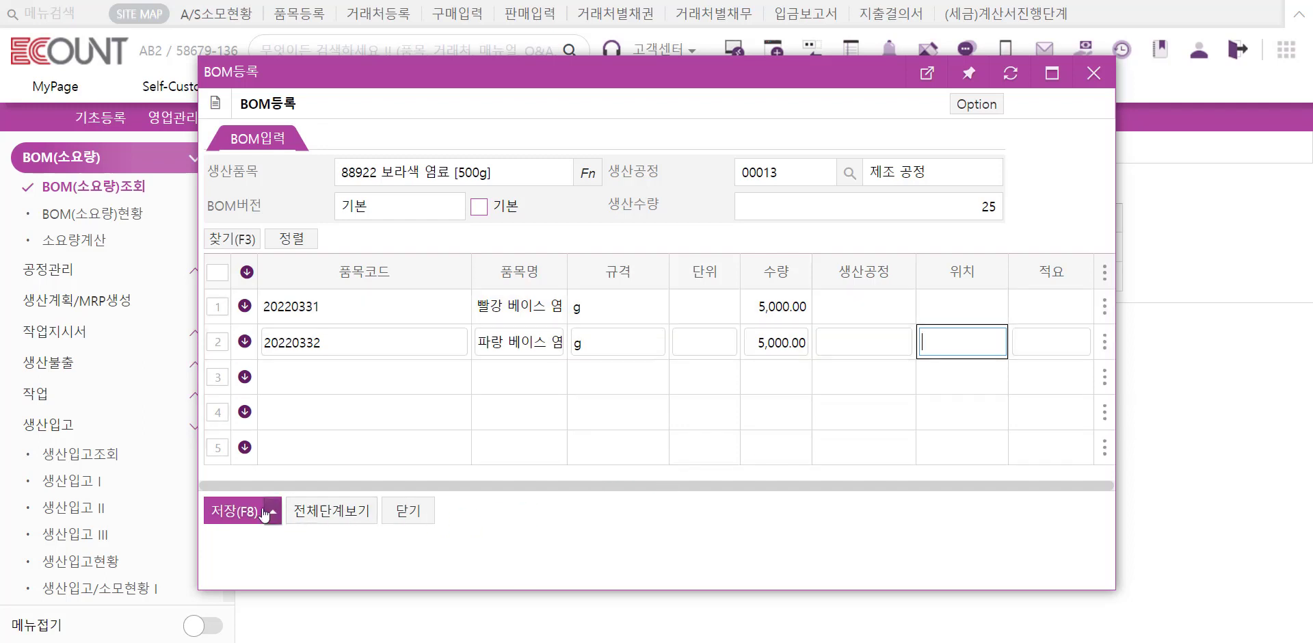
pyautogui.moveTo(249, 513)
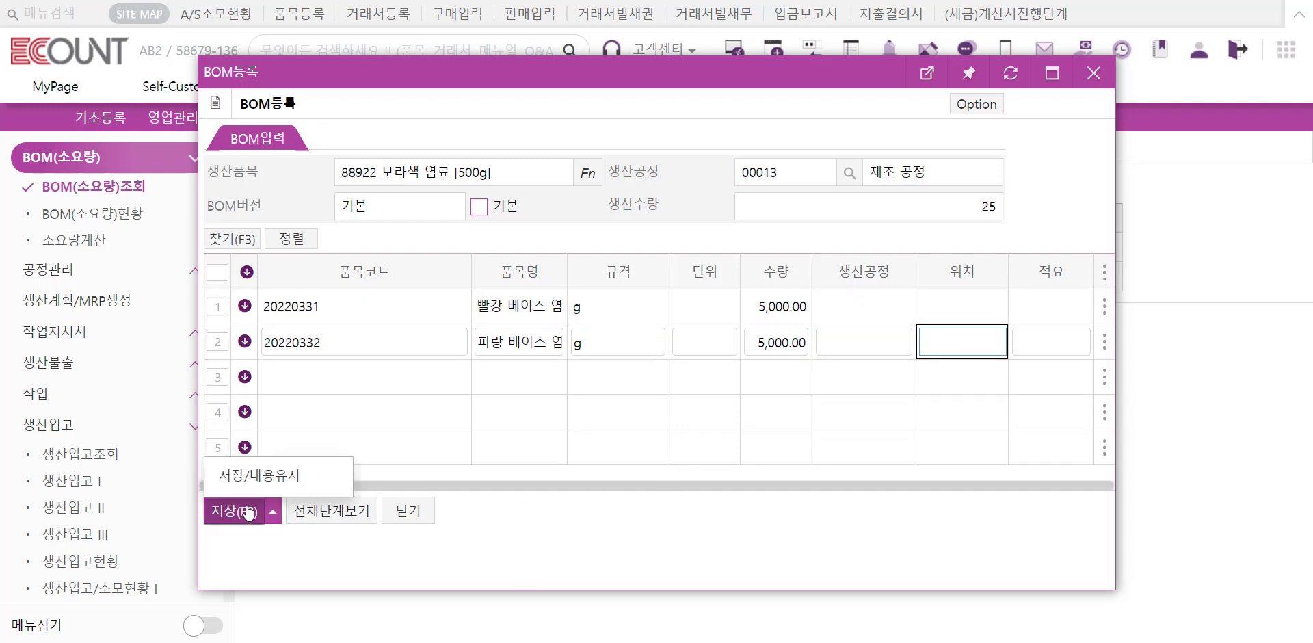
pyautogui.click(249, 513)
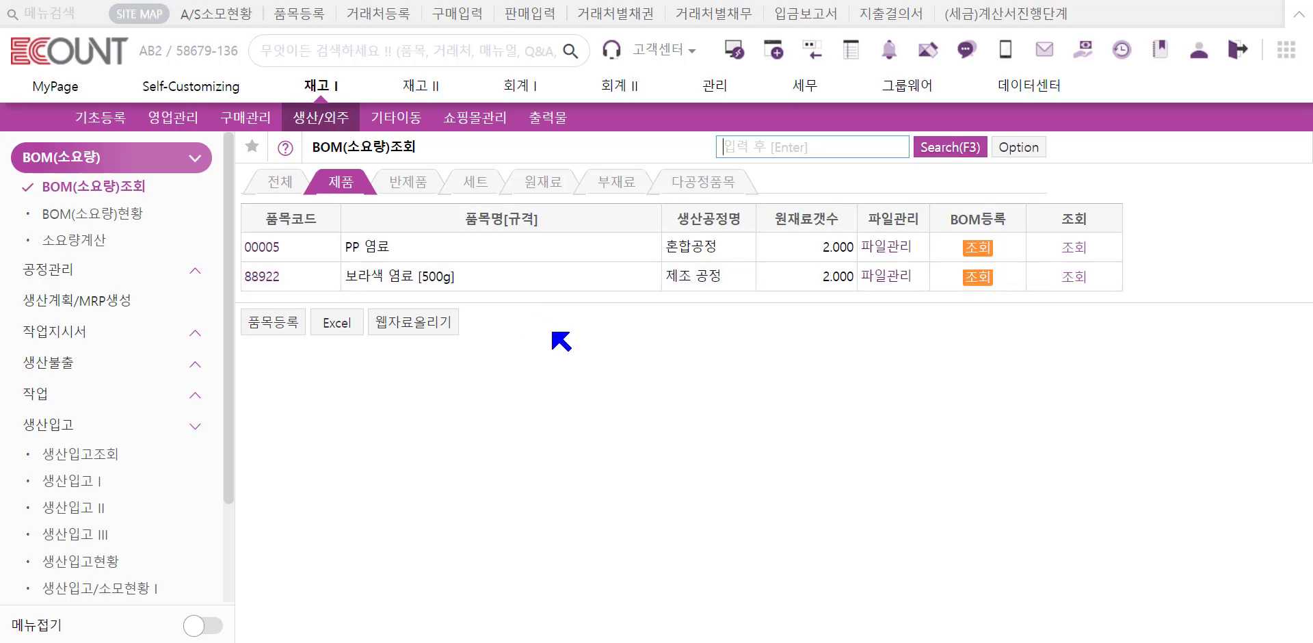
# Start a new additional BOM version for product 88922 보라색 염료 by copying its BOM version 1 (기본).
pyautogui.click(987, 277)
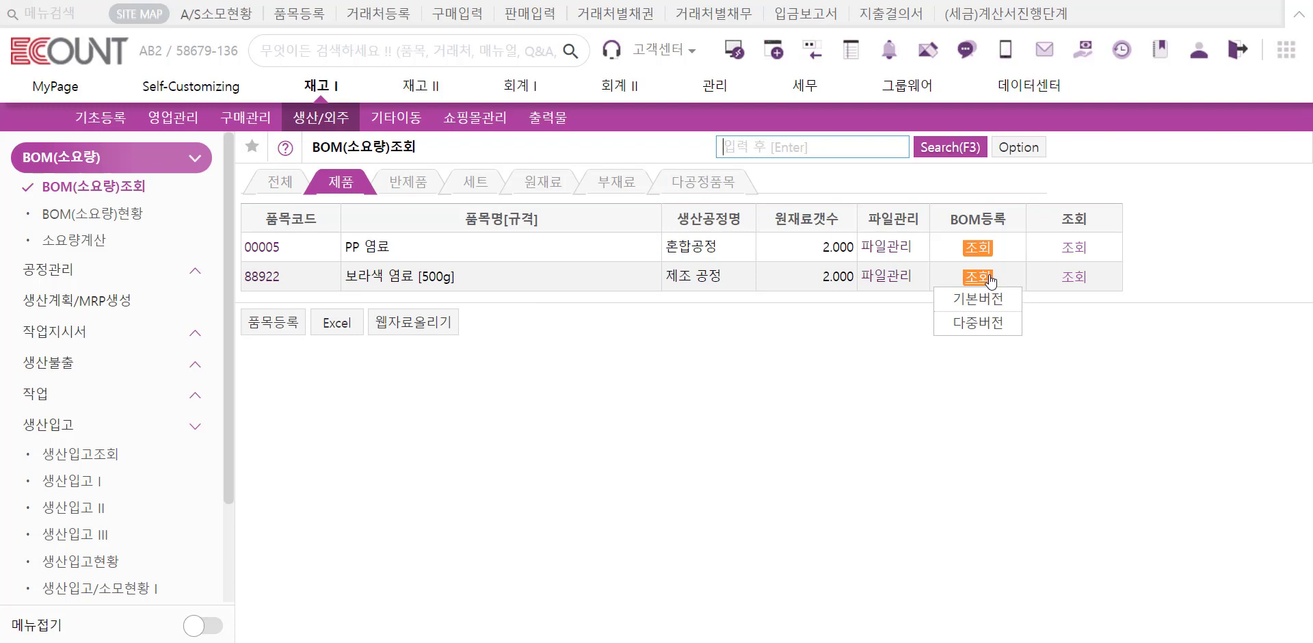
pyautogui.click(978, 322)
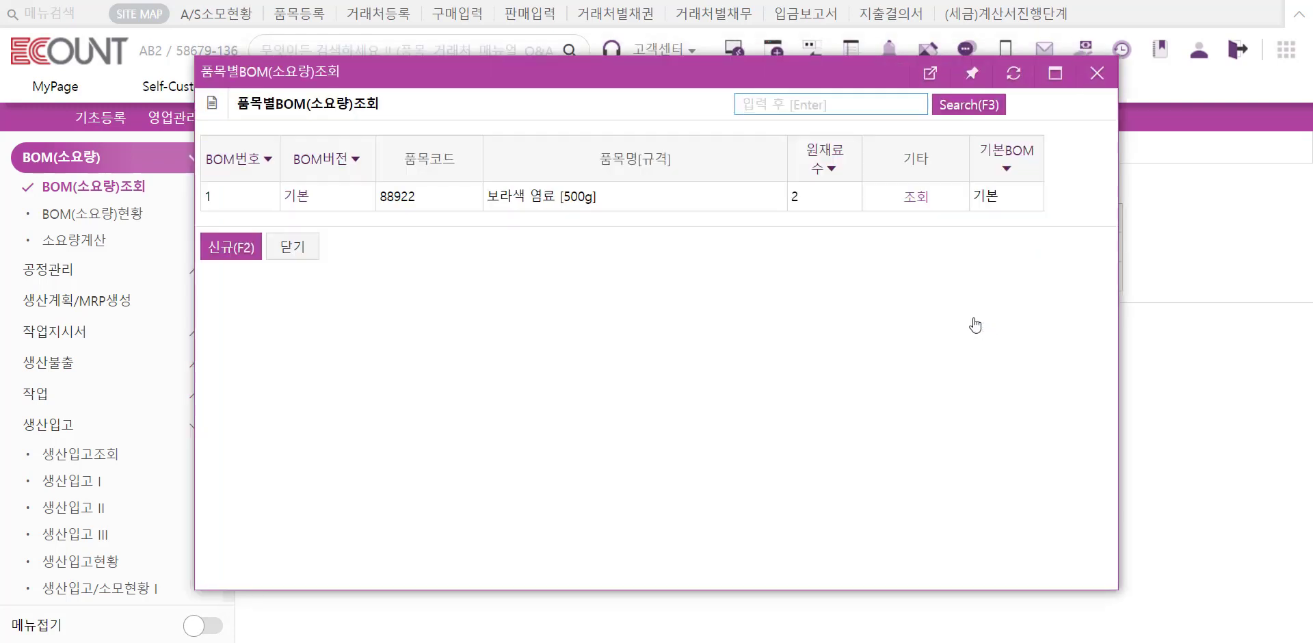
pyautogui.click(245, 257)
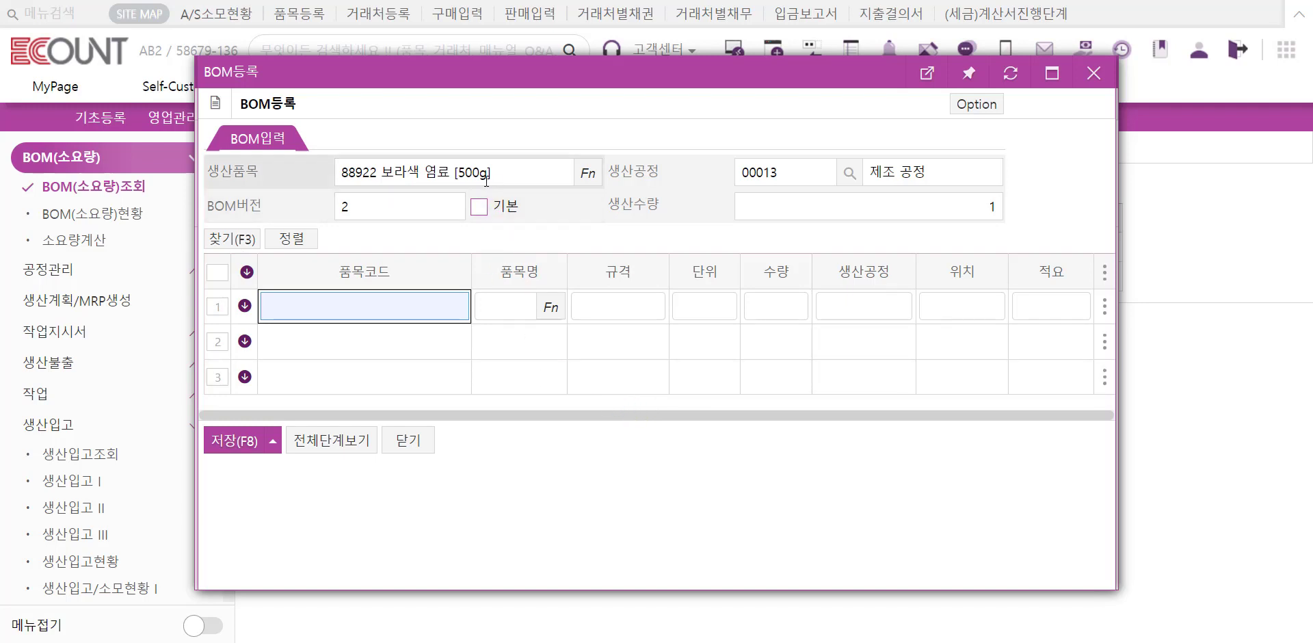
pyautogui.click(587, 174)
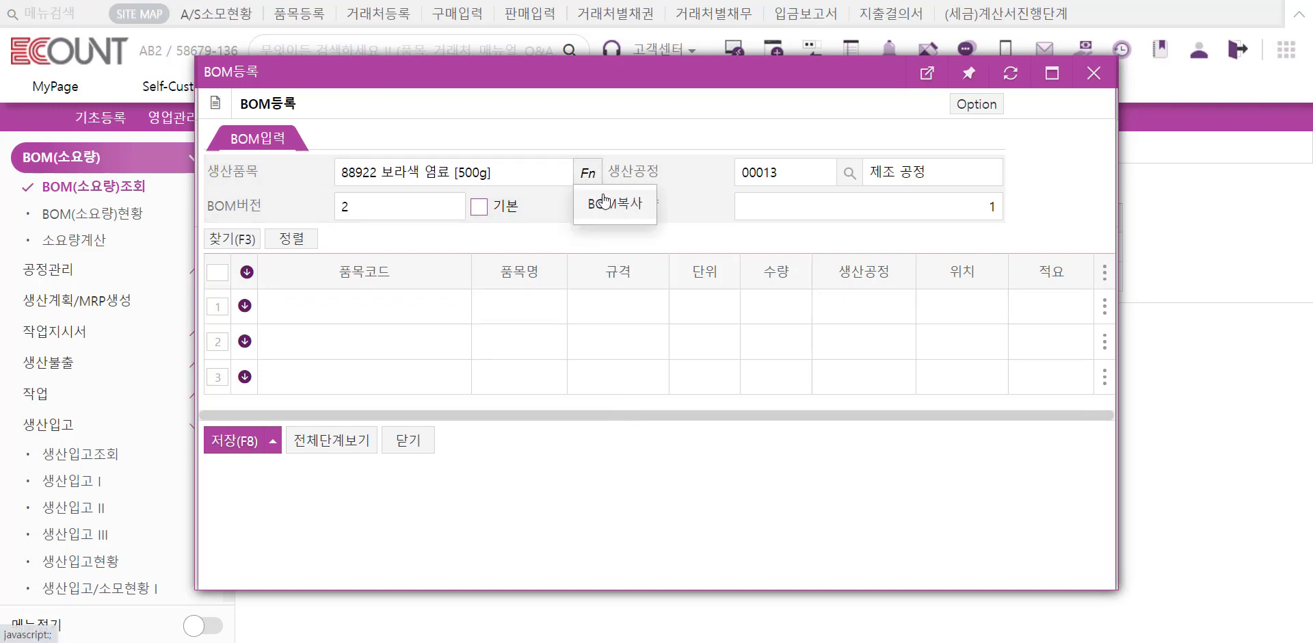
pyautogui.click(602, 201)
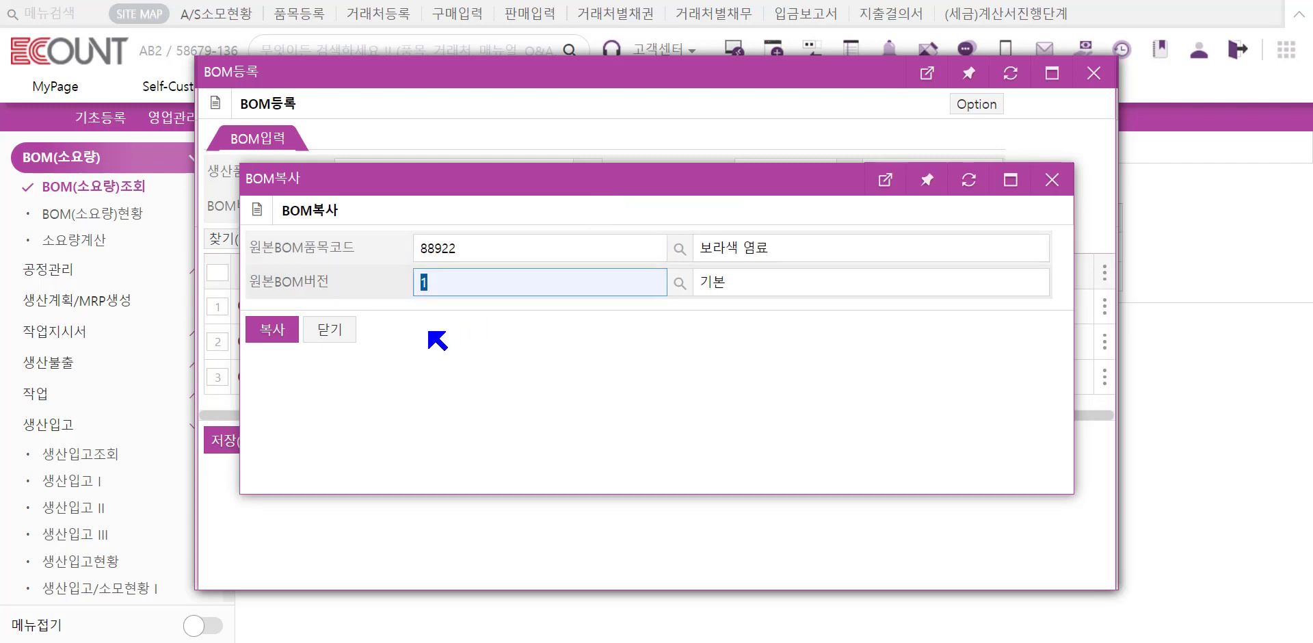
pyautogui.click(274, 329)
# Name the copied BOM version 대체 염료 사용, replace its first material with 88924, and save it.
pyautogui.click(390, 200)
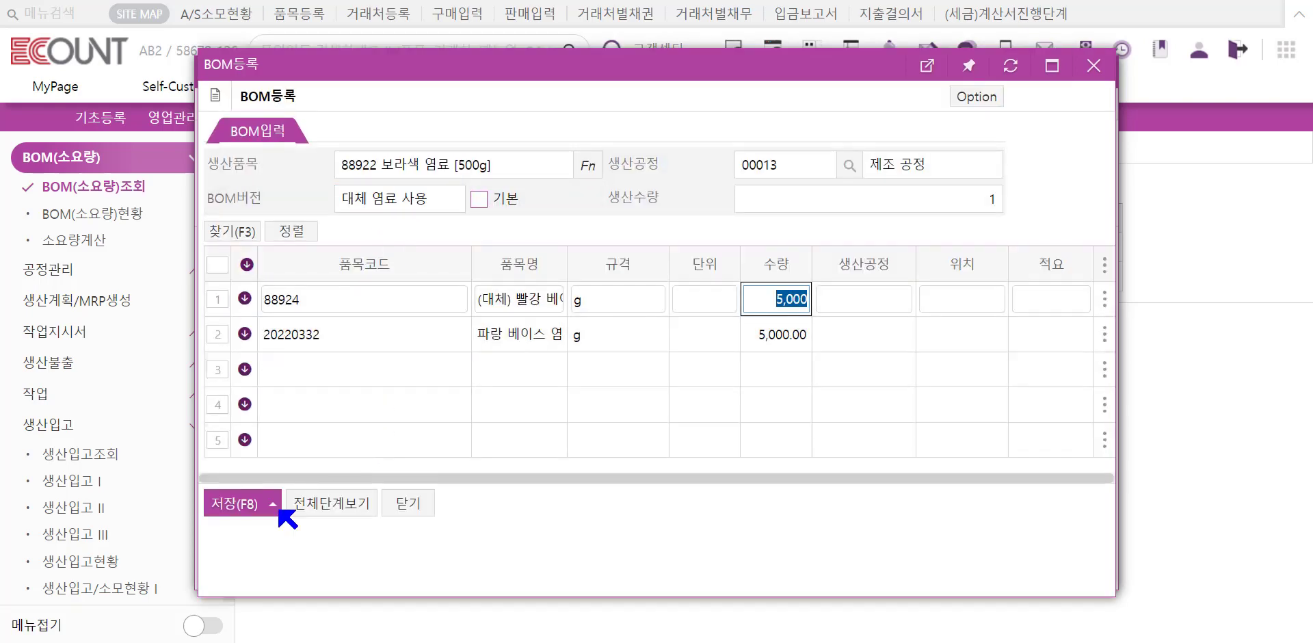
pyautogui.moveTo(235, 516)
pyautogui.click(213, 504)
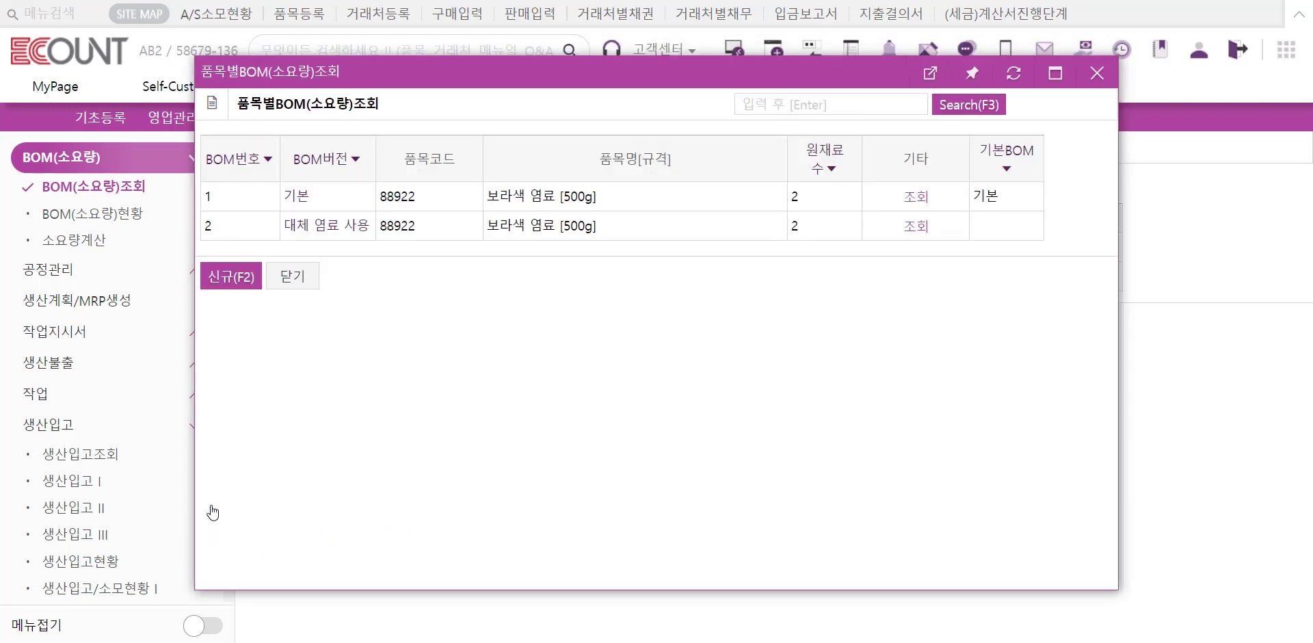
pyautogui.click(1100, 80)
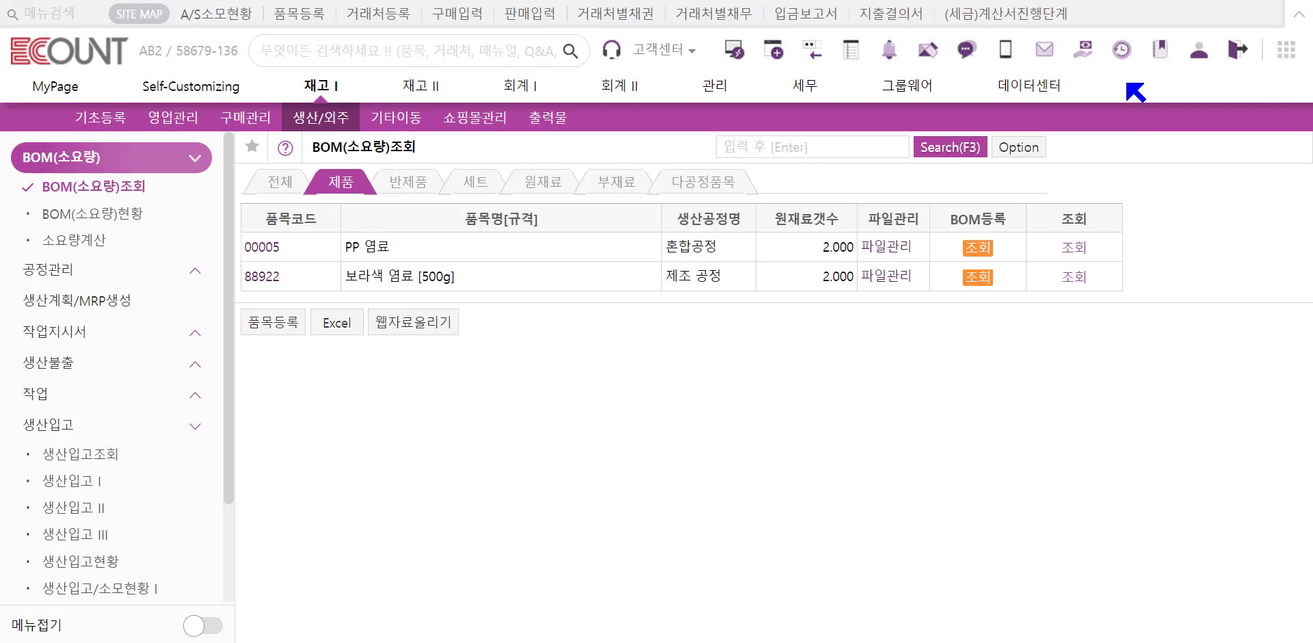
# View the forward explosion (정전개) of product 00005 PP 염료 for a production quantity of 100 with all levels expanded.
pyautogui.click(1076, 246)
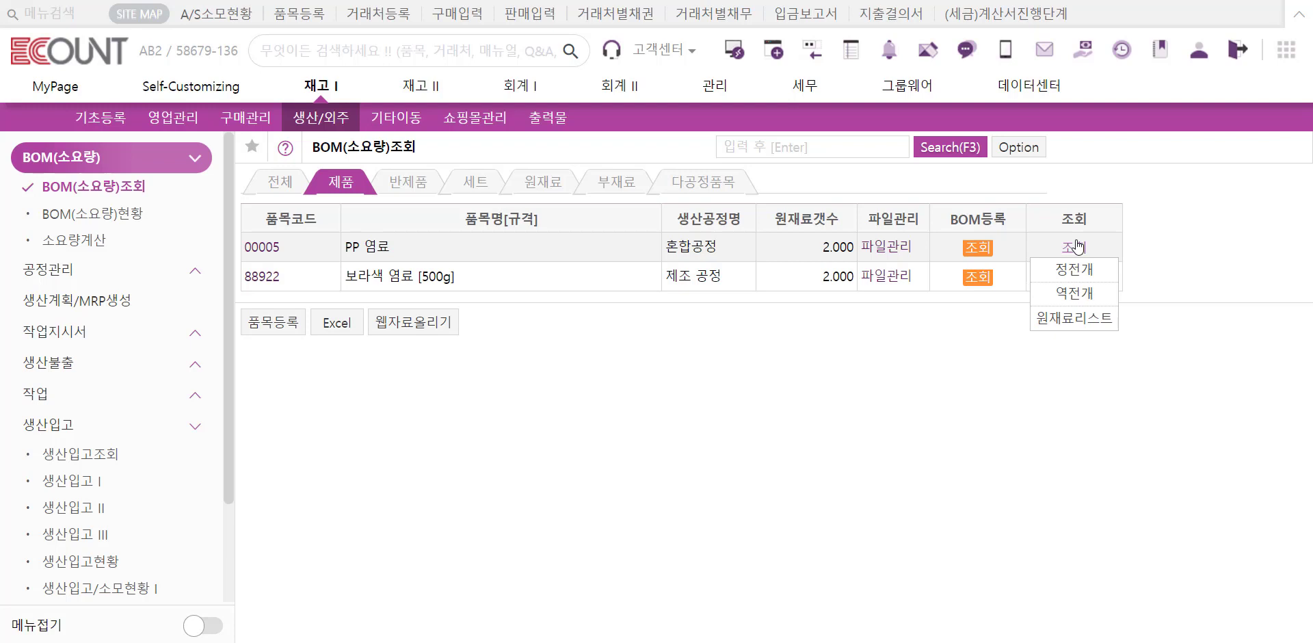
pyautogui.click(1074, 270)
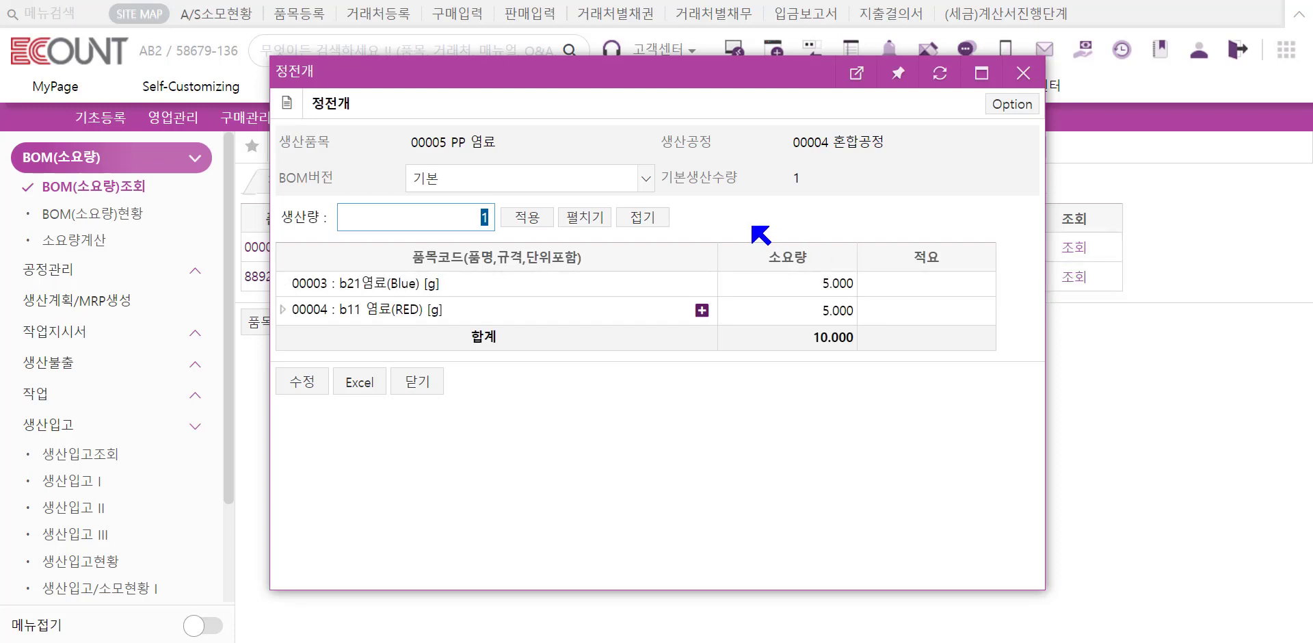
pyautogui.write('100')
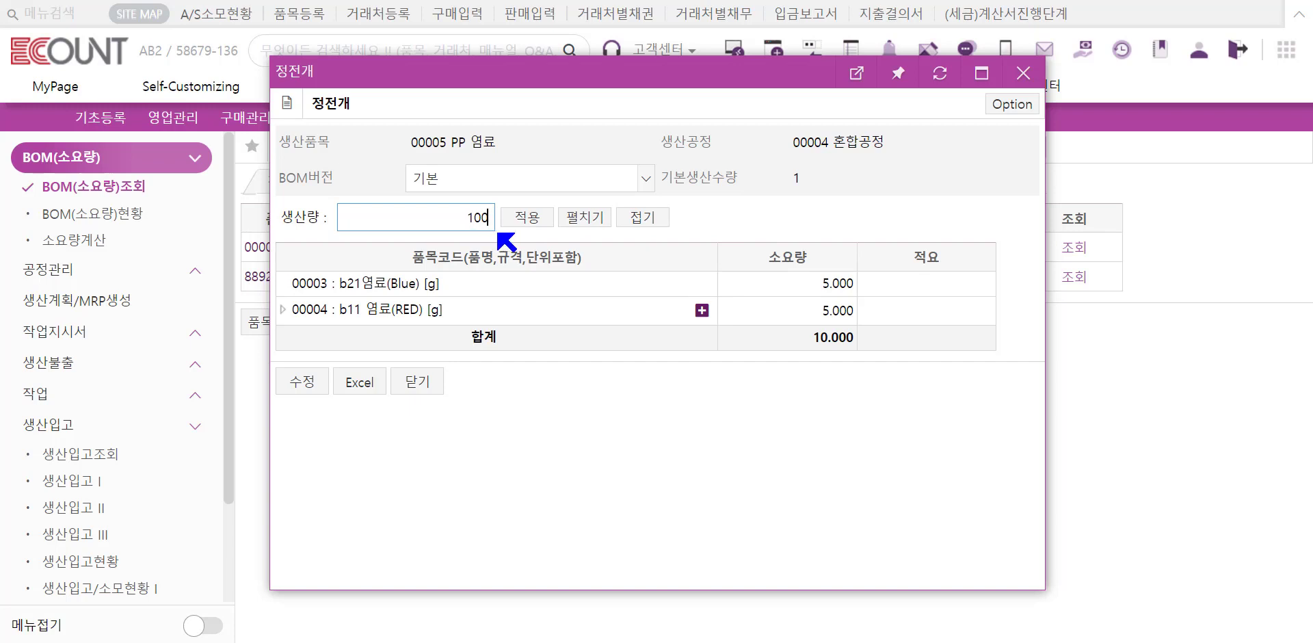
pyautogui.click(518, 219)
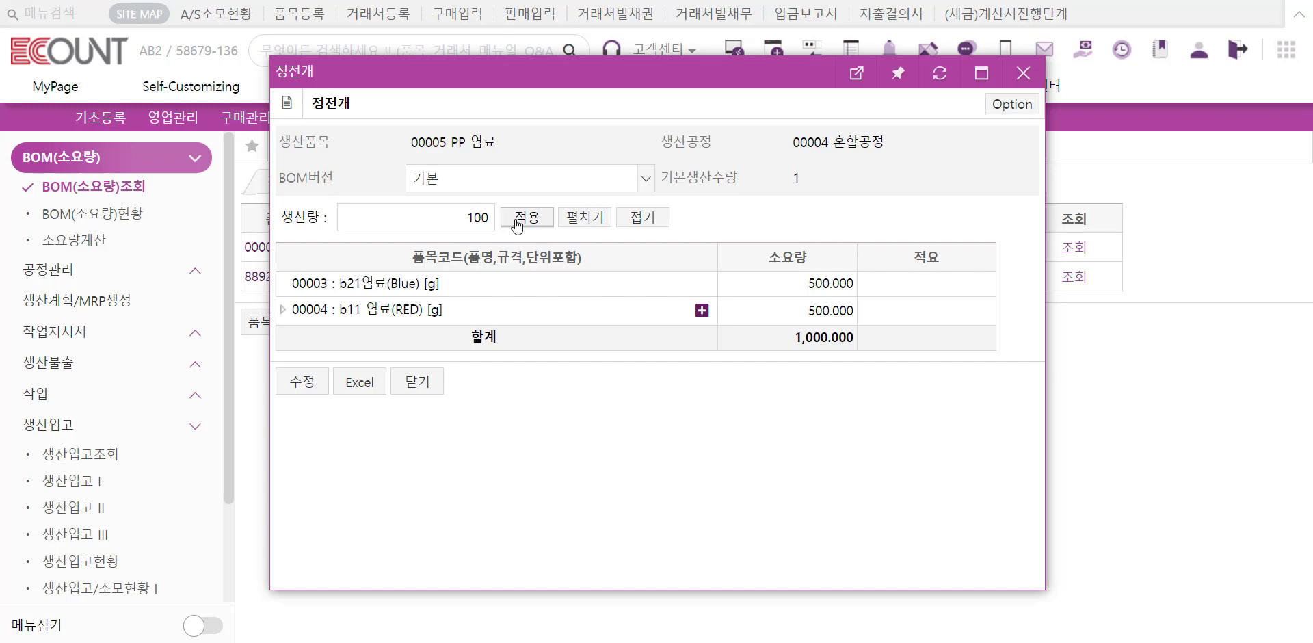
pyautogui.click(573, 220)
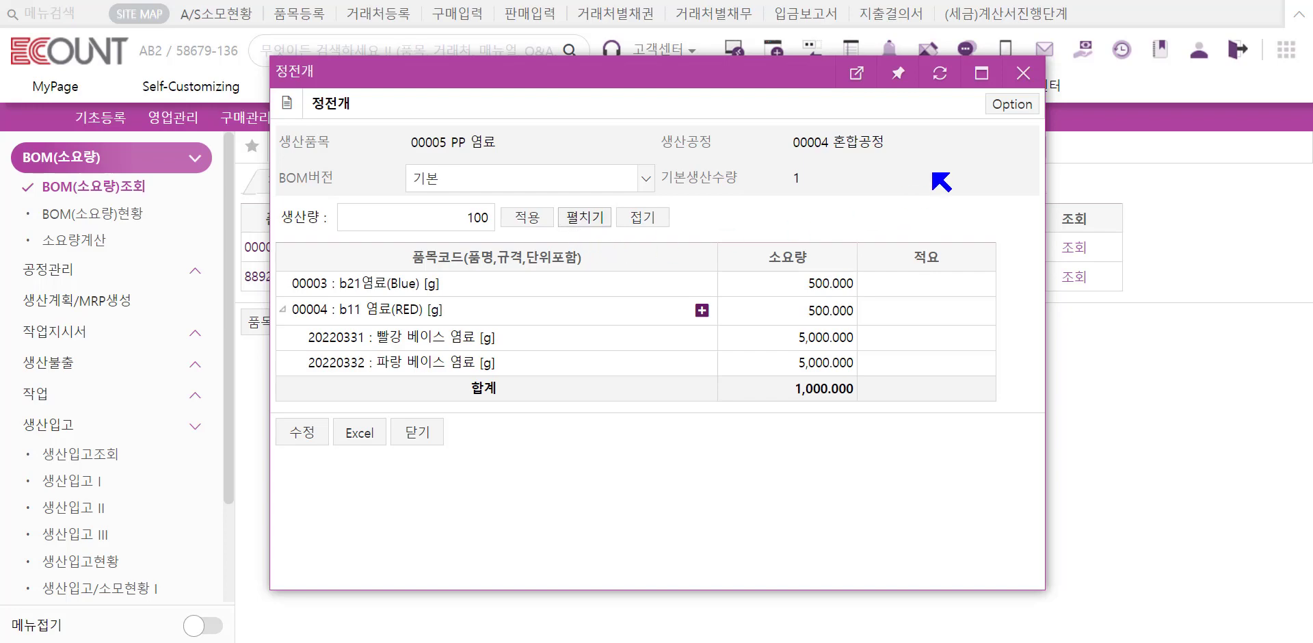
# Add the BOM버전 column to the forward explosion list layout, save the layout and close the view.
pyautogui.click(1002, 111)
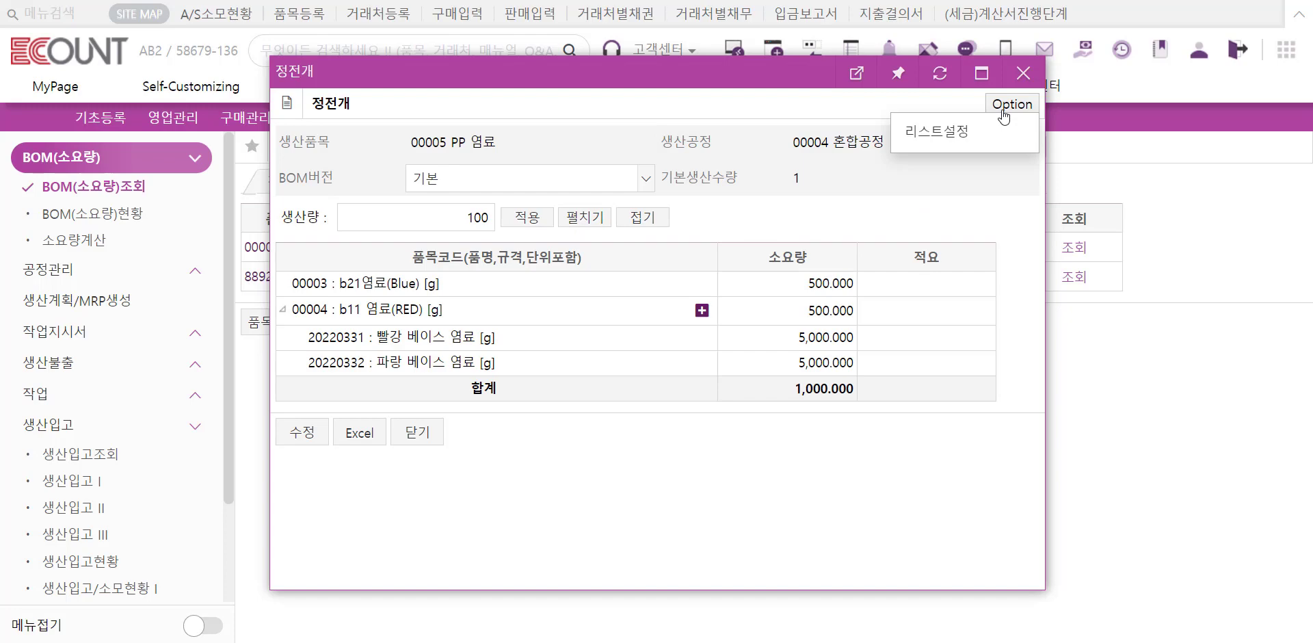
pyautogui.click(1004, 128)
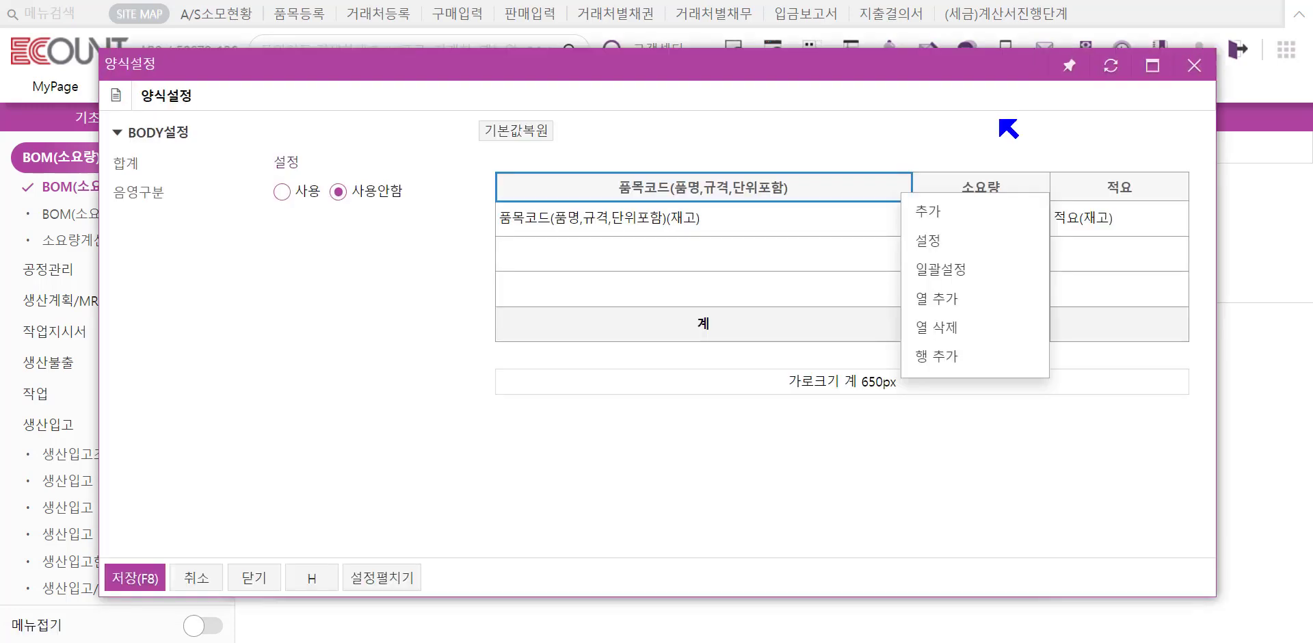
pyautogui.click(957, 211)
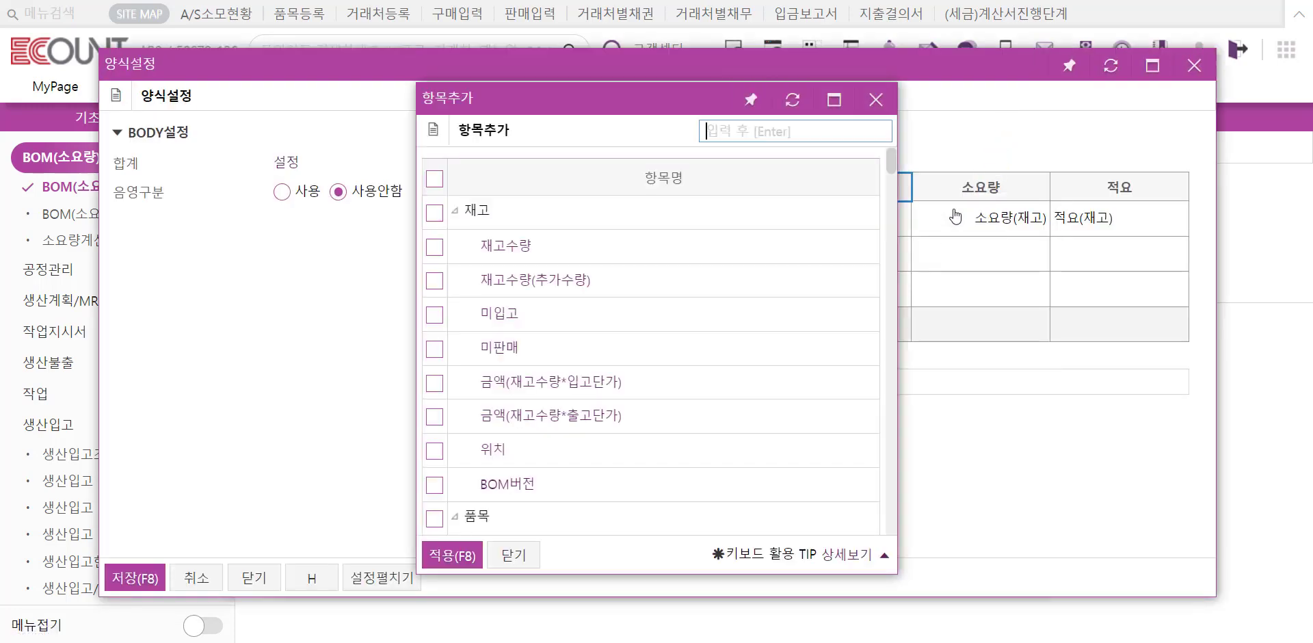
pyautogui.click(434, 485)
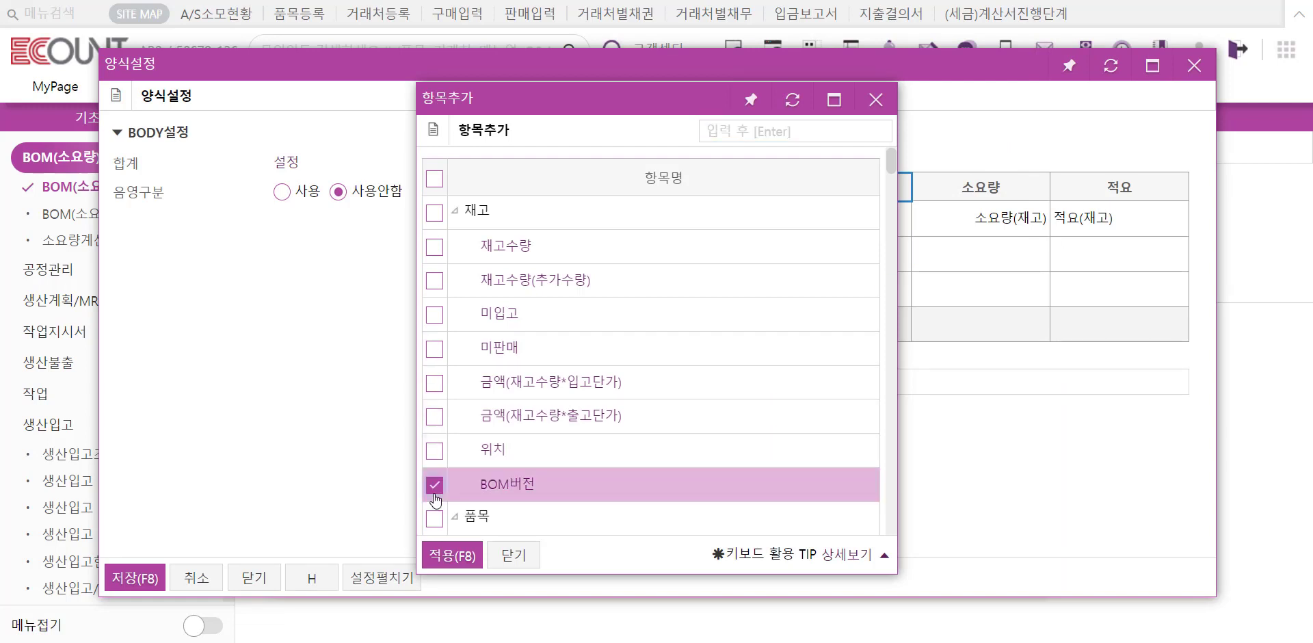
pyautogui.click(451, 553)
pyautogui.click(133, 578)
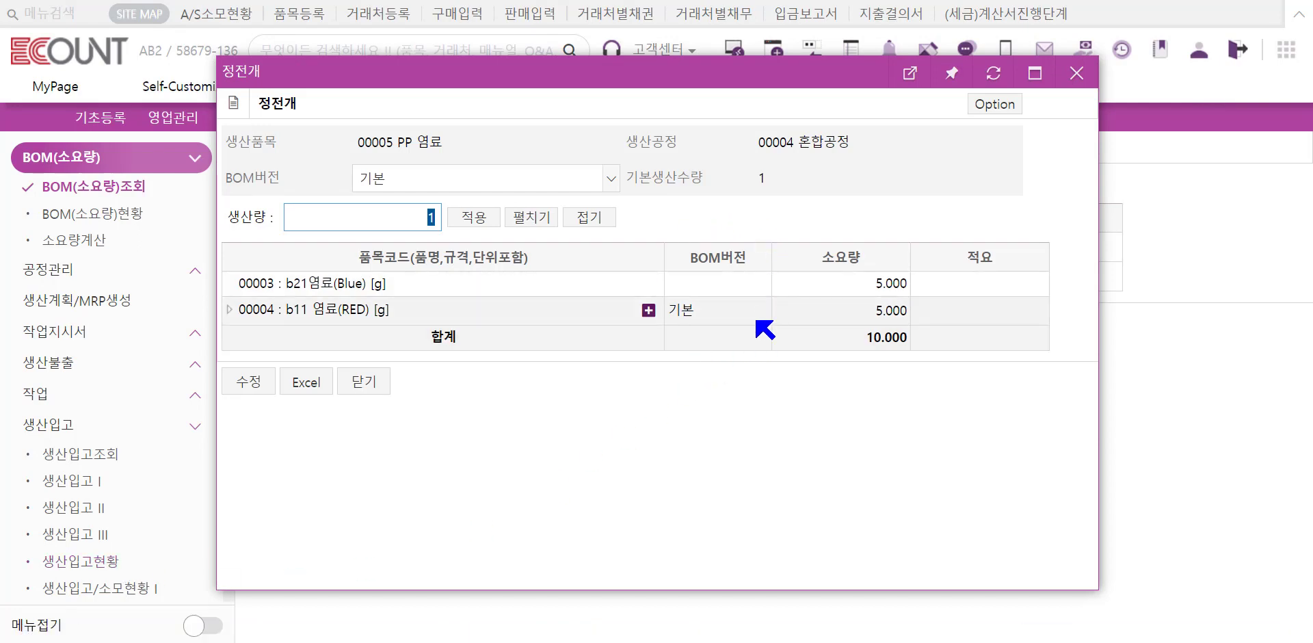
pyautogui.click(1076, 73)
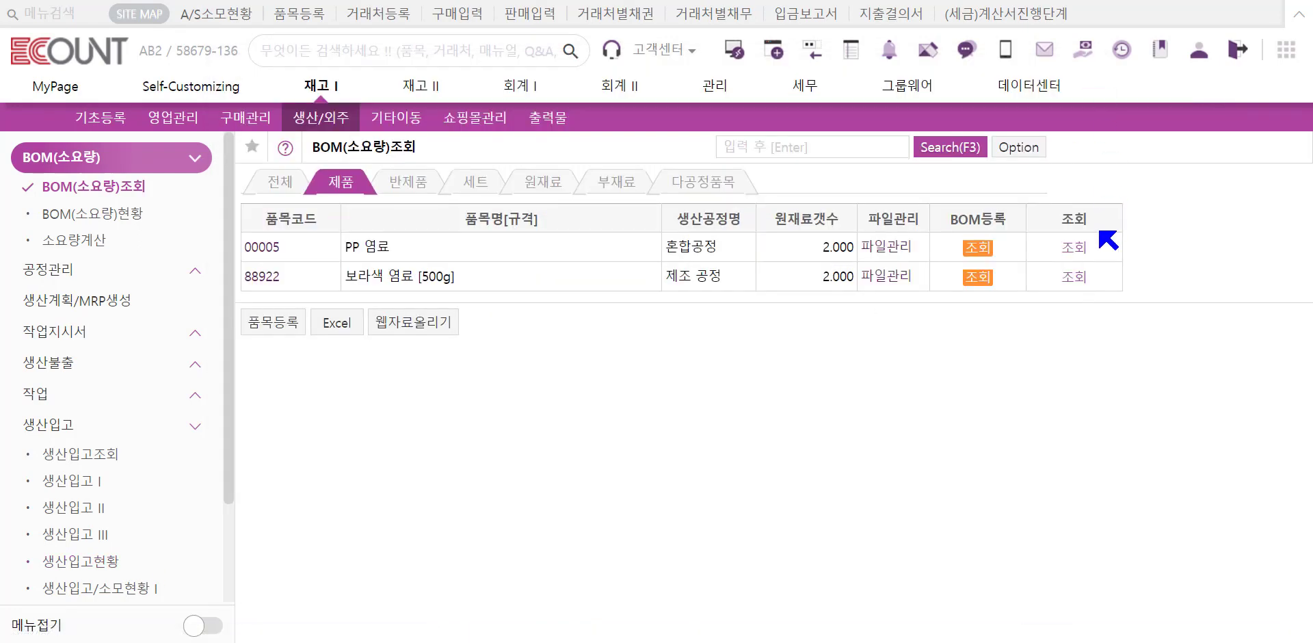
# View the reverse explosion (역전개) of product 00005 PP 염료.
pyautogui.click(1074, 247)
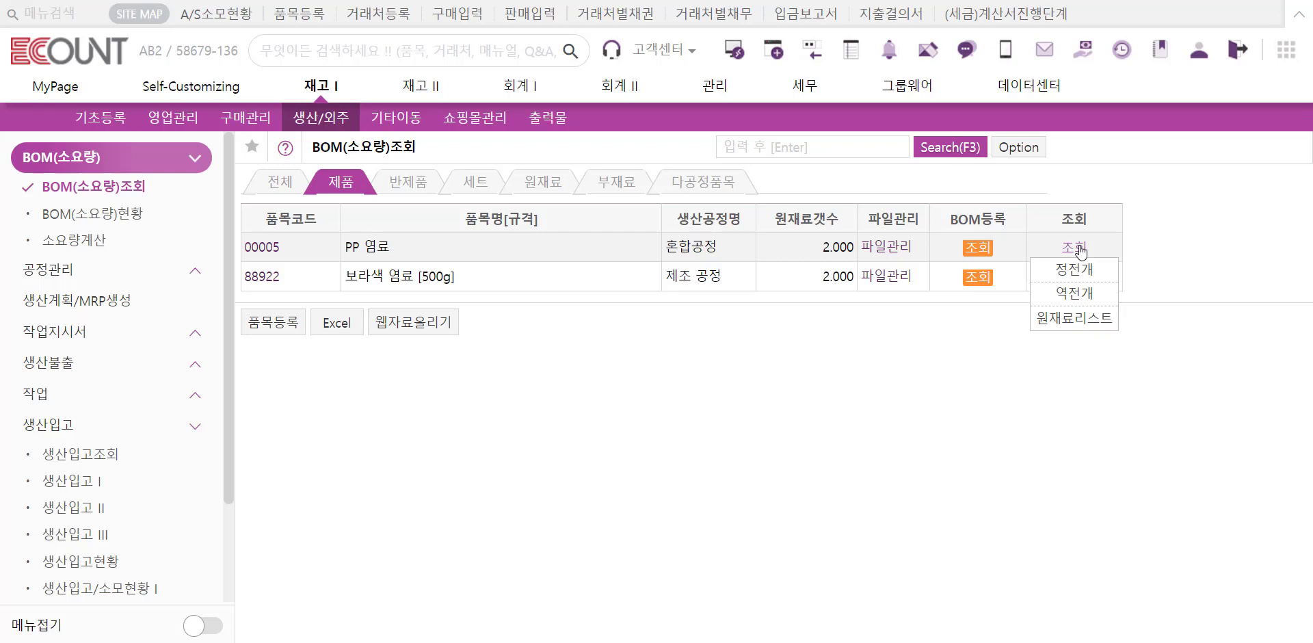
pyautogui.click(1078, 299)
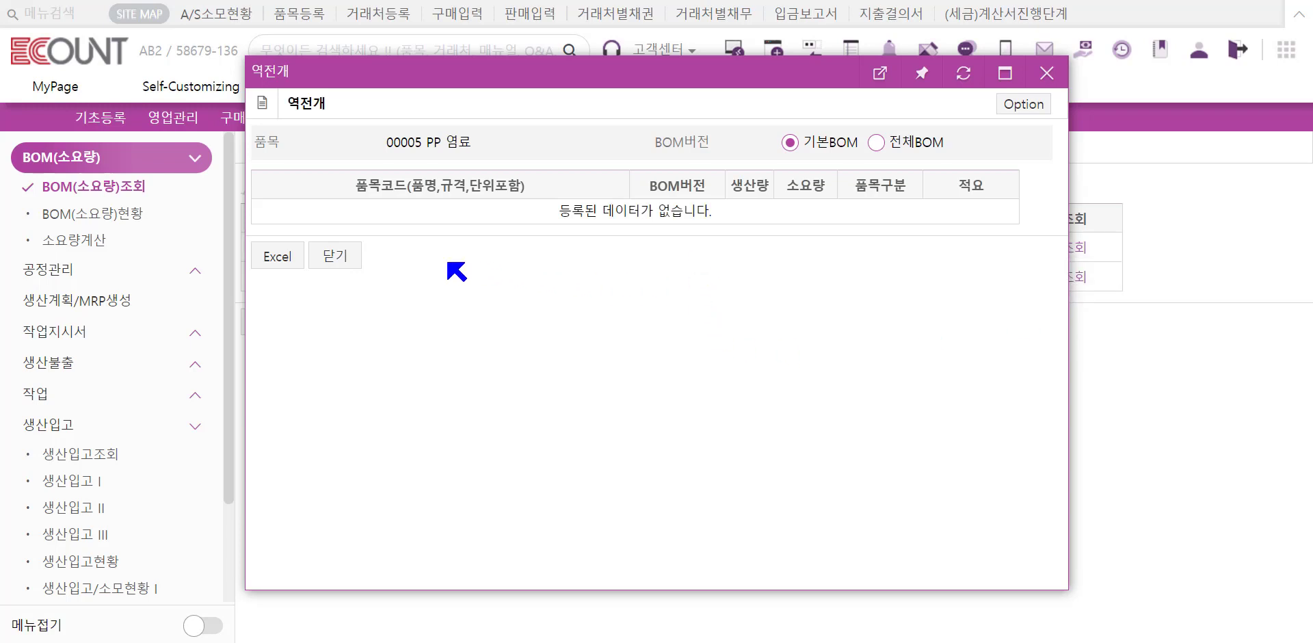
# View the reverse explosion (역전개) of the semi-finished item 00004 b11 염료(RED) and close it.
pyautogui.click(336, 255)
pyautogui.click(438, 184)
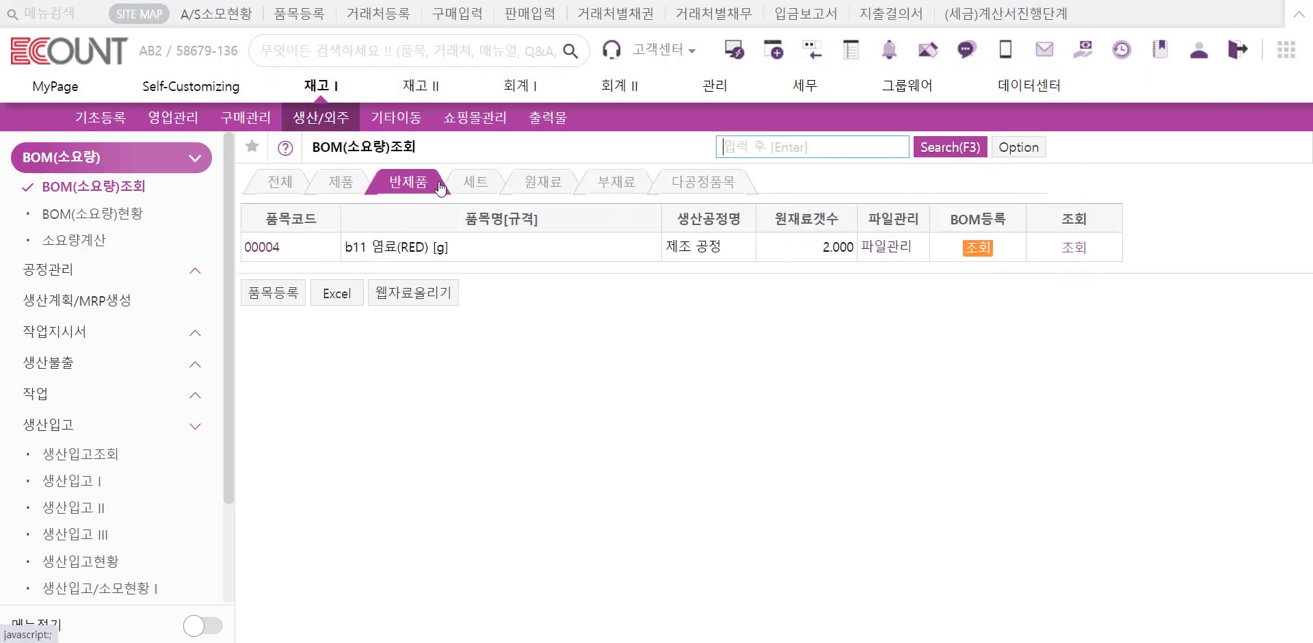
pyautogui.click(1065, 250)
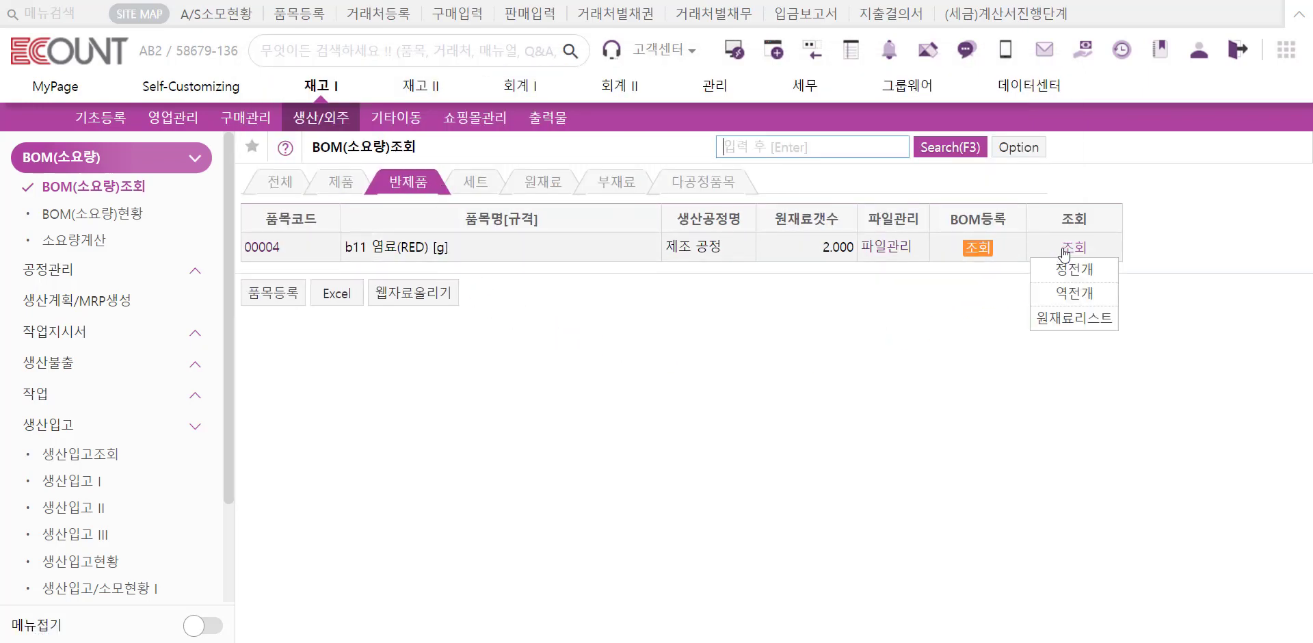
pyautogui.click(1078, 295)
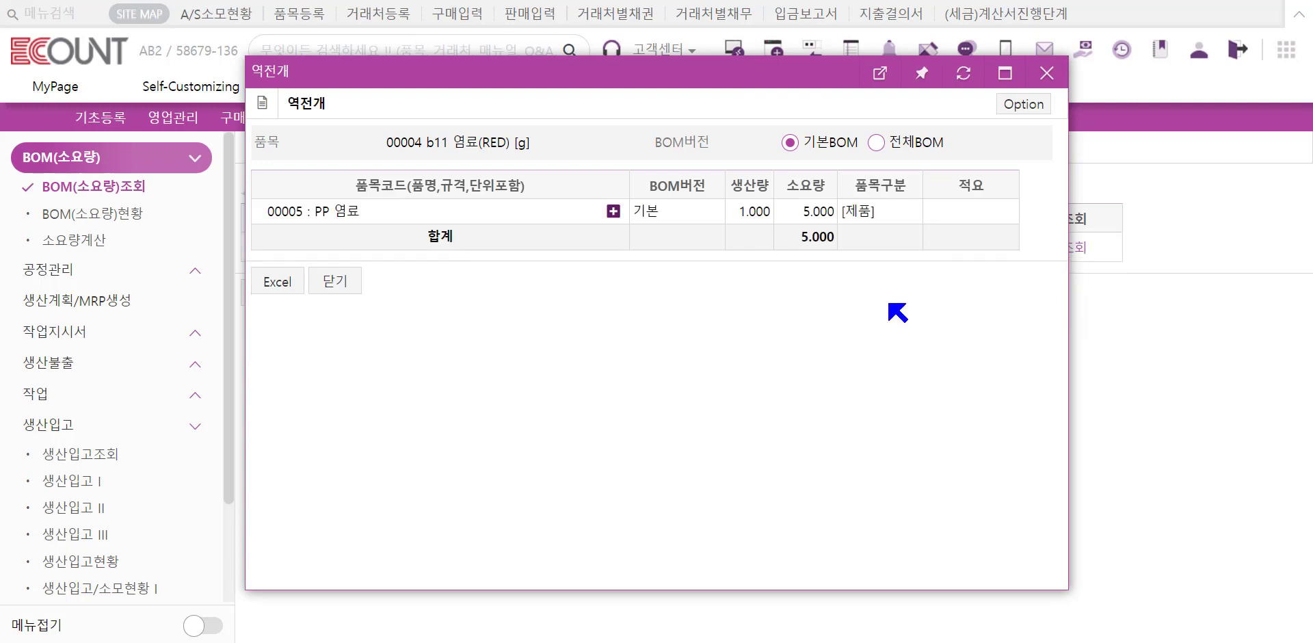
pyautogui.click(1046, 73)
# View the raw material list (원재료리스트) of item 00004 b11 염료(RED) and close it.
pyautogui.click(1077, 248)
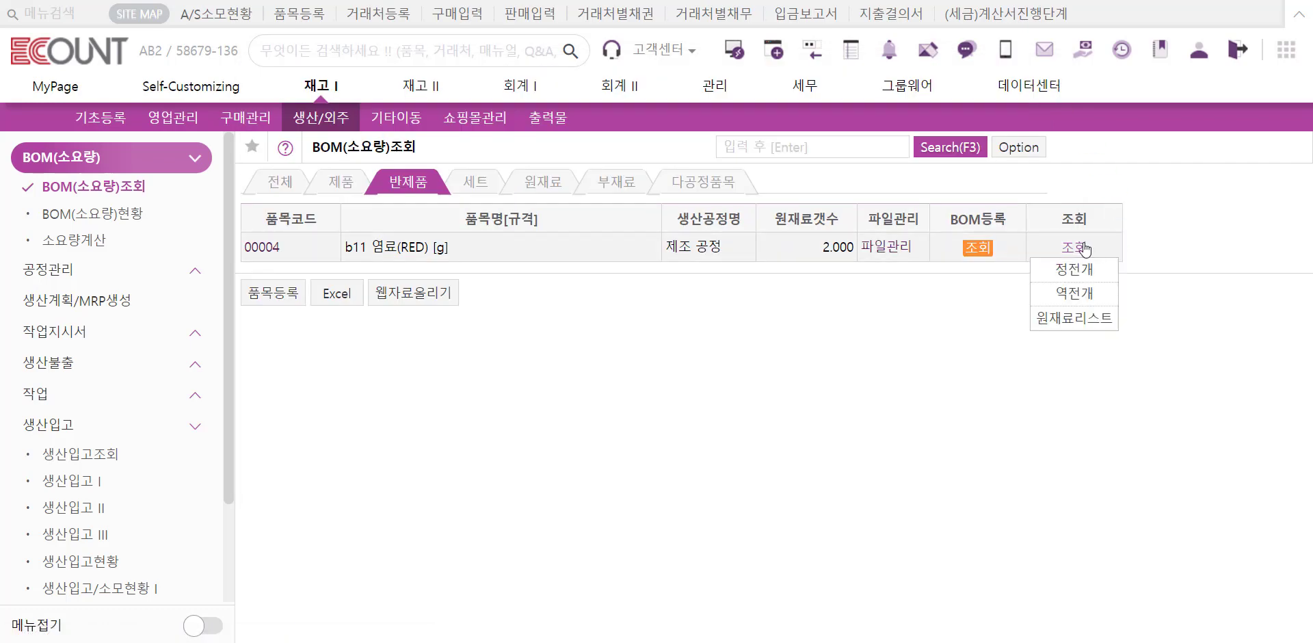
pyautogui.click(1073, 317)
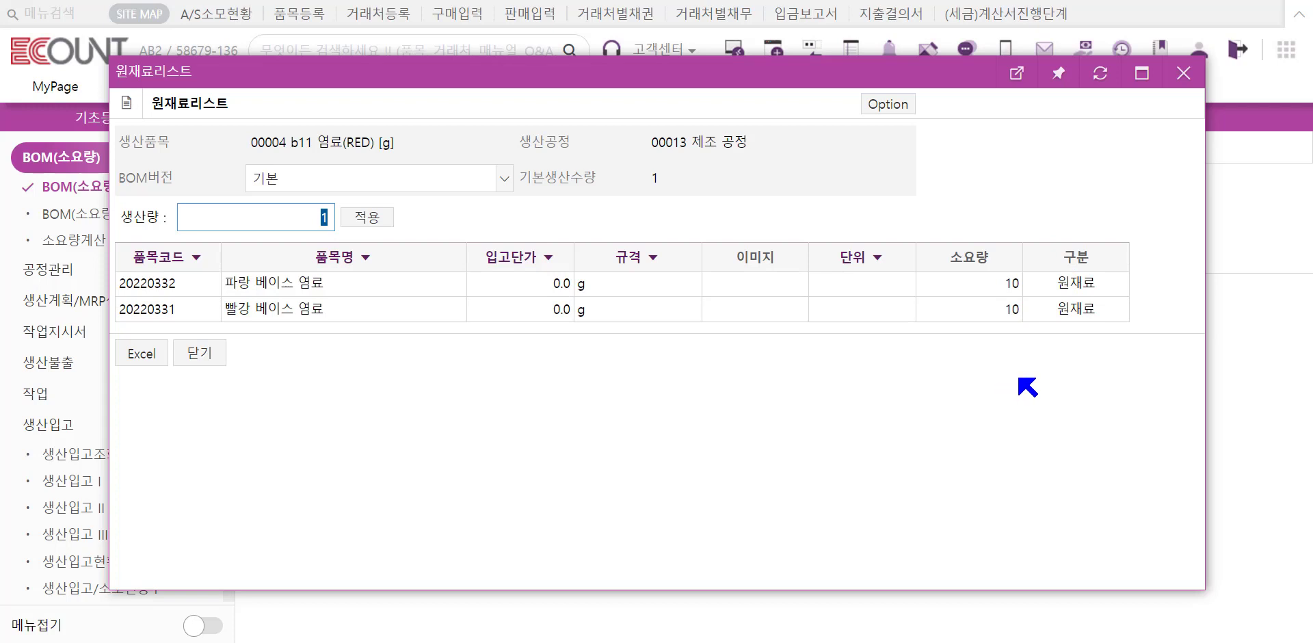
pyautogui.click(1191, 78)
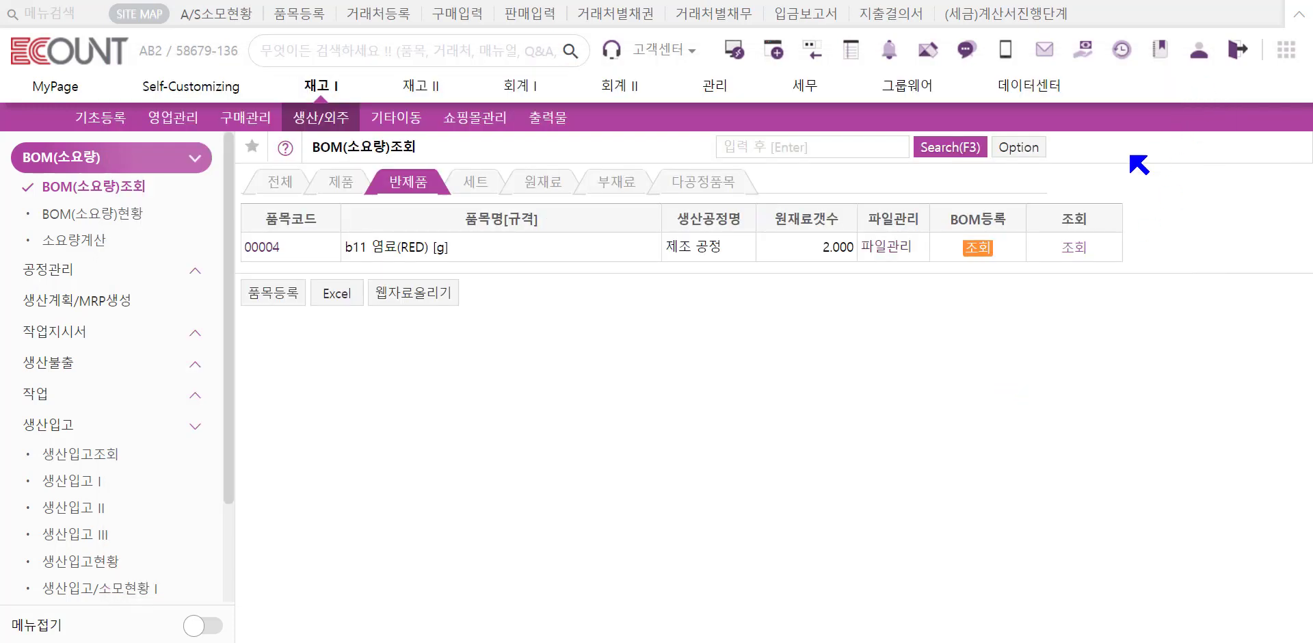
# Look over the search conditions and the 양식 layout settings of the BOM(소요량)조회 list without changing them.
pyautogui.click(935, 160)
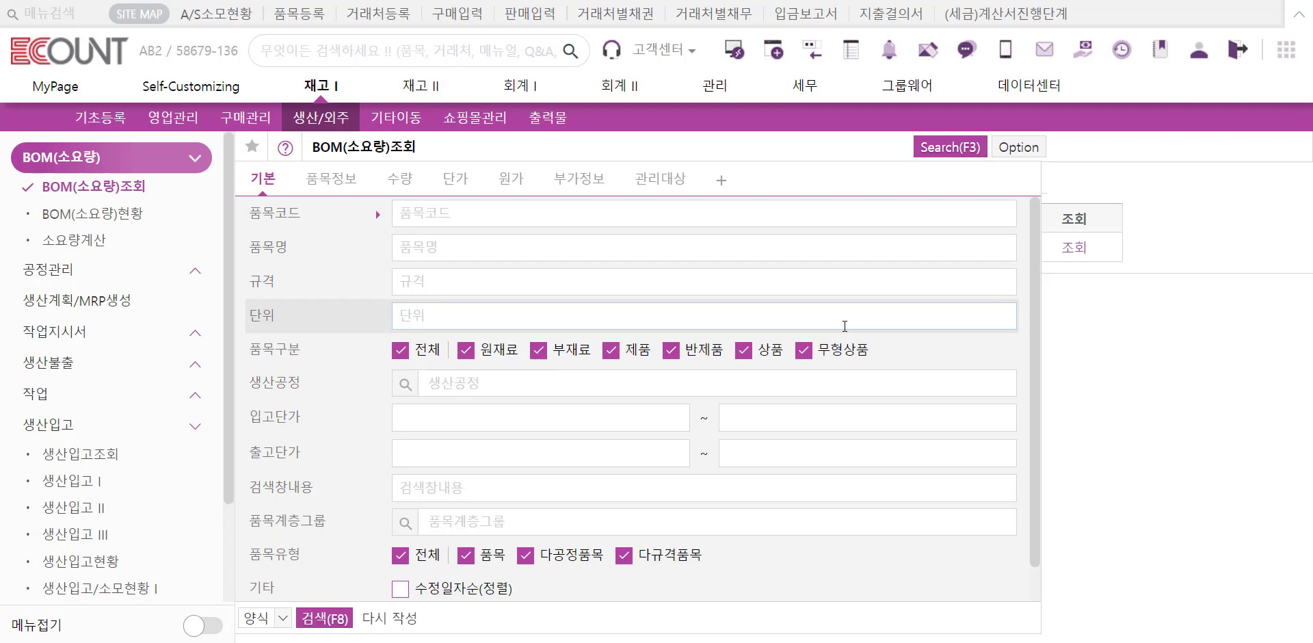
pyautogui.click(943, 148)
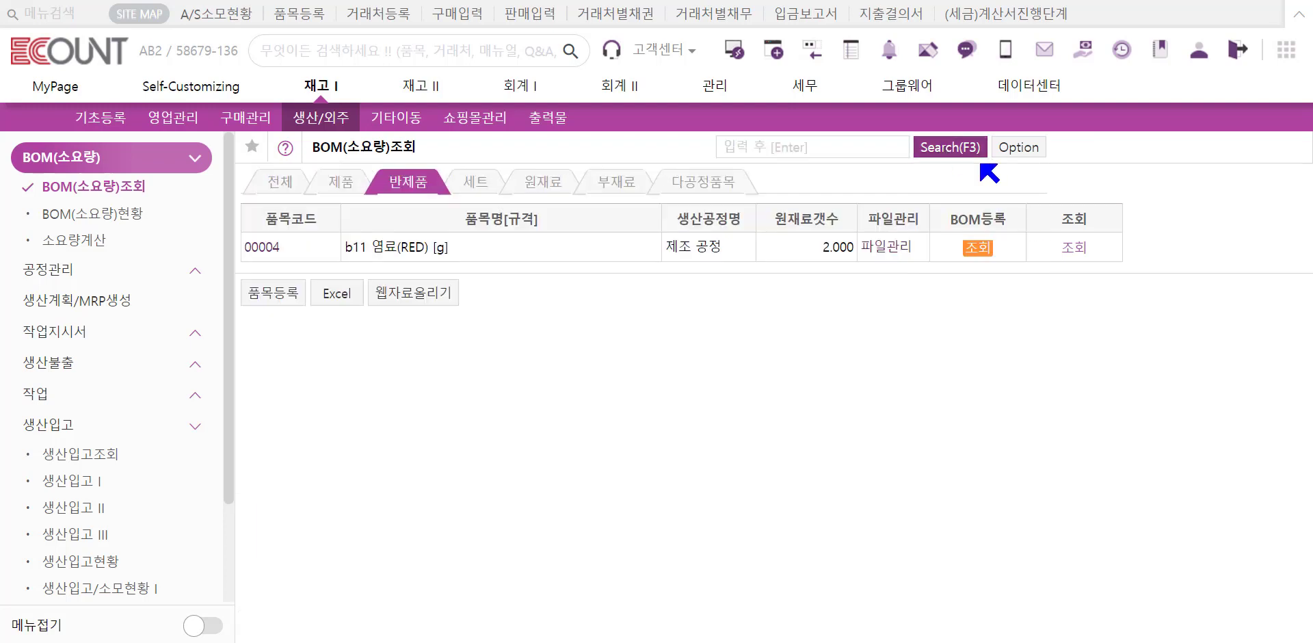
pyautogui.click(1017, 147)
pyautogui.moveTo(987, 233)
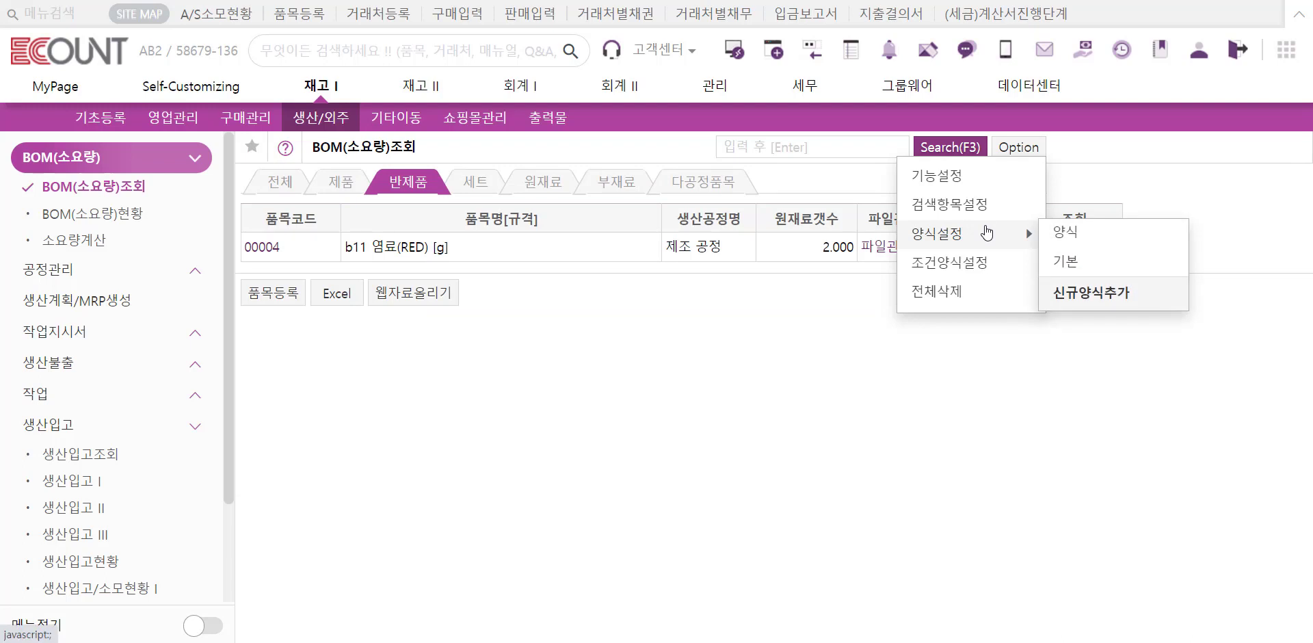
pyautogui.click(1060, 245)
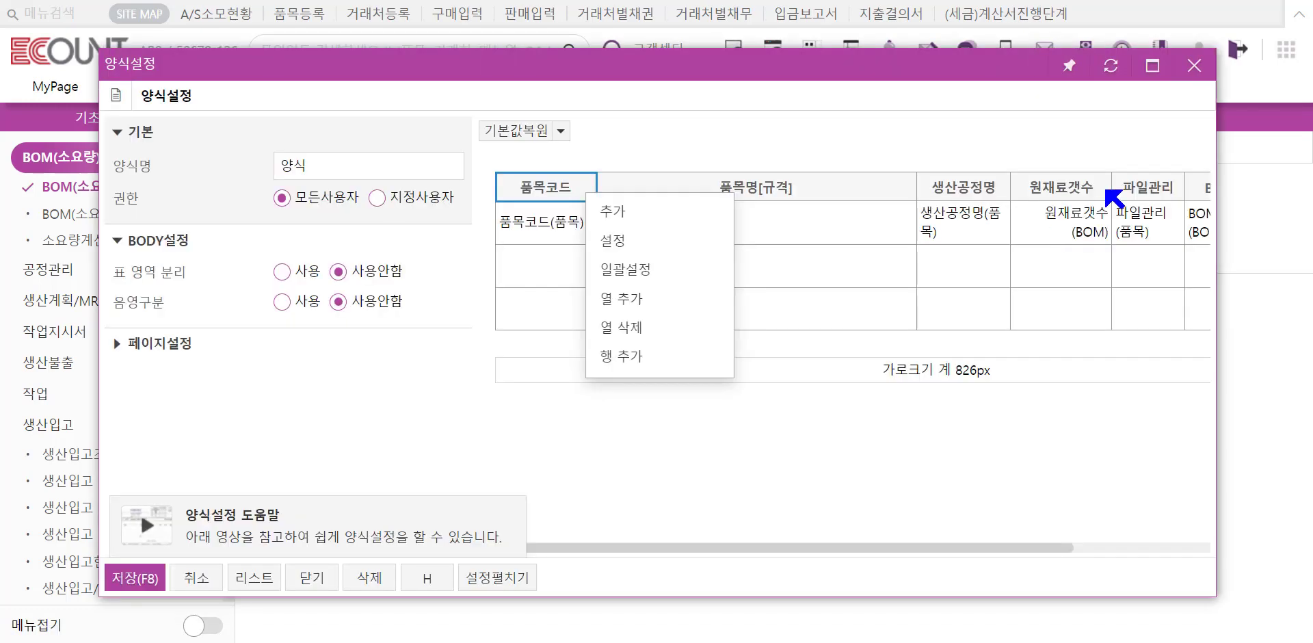
pyautogui.click(1193, 66)
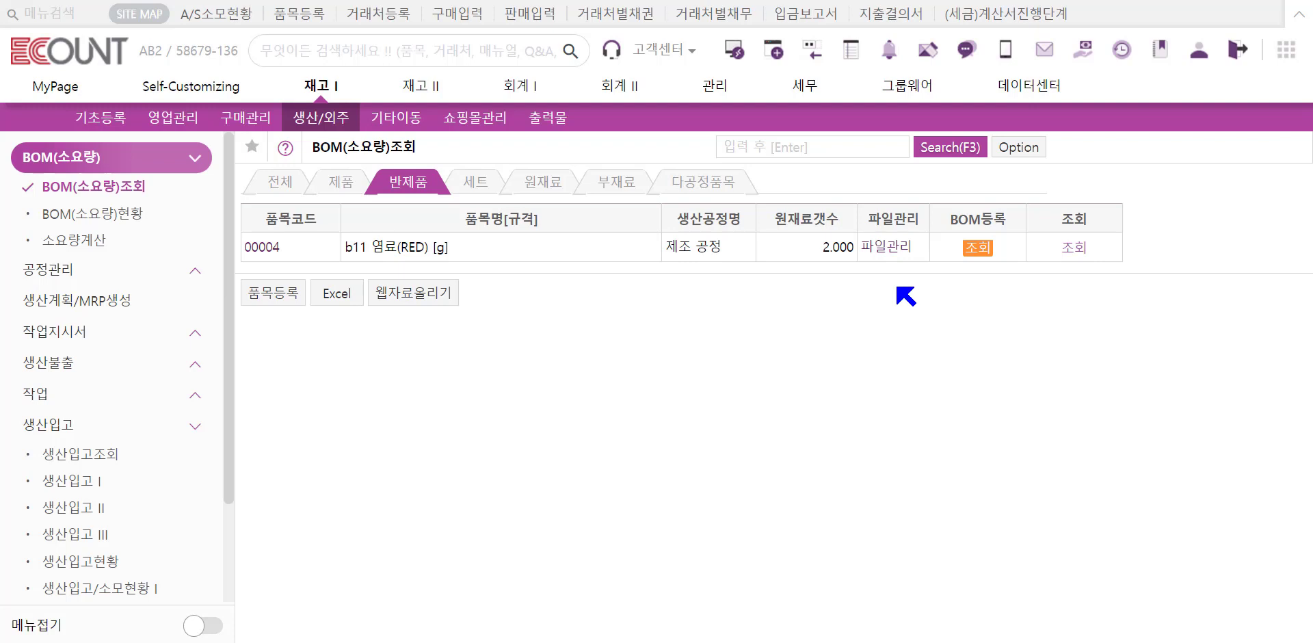
# View the BOM(소요량)현황 report and examine its search conditions, including the option for showing all BOM versions.
pyautogui.click(146, 214)
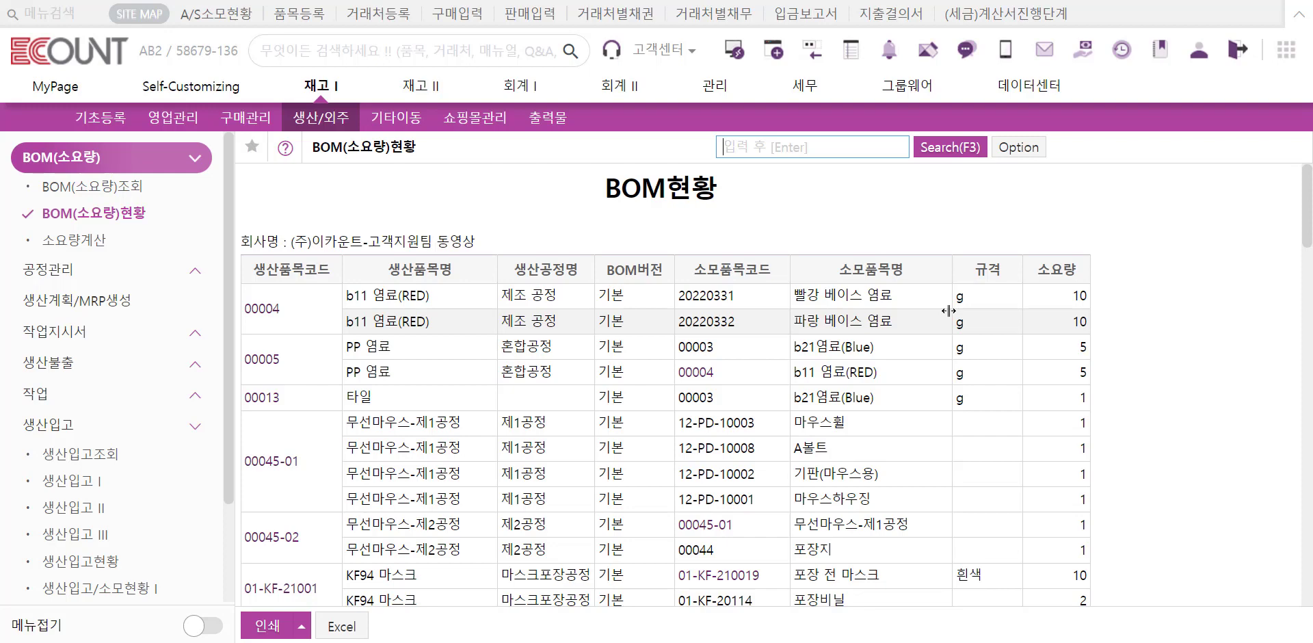
pyautogui.click(935, 145)
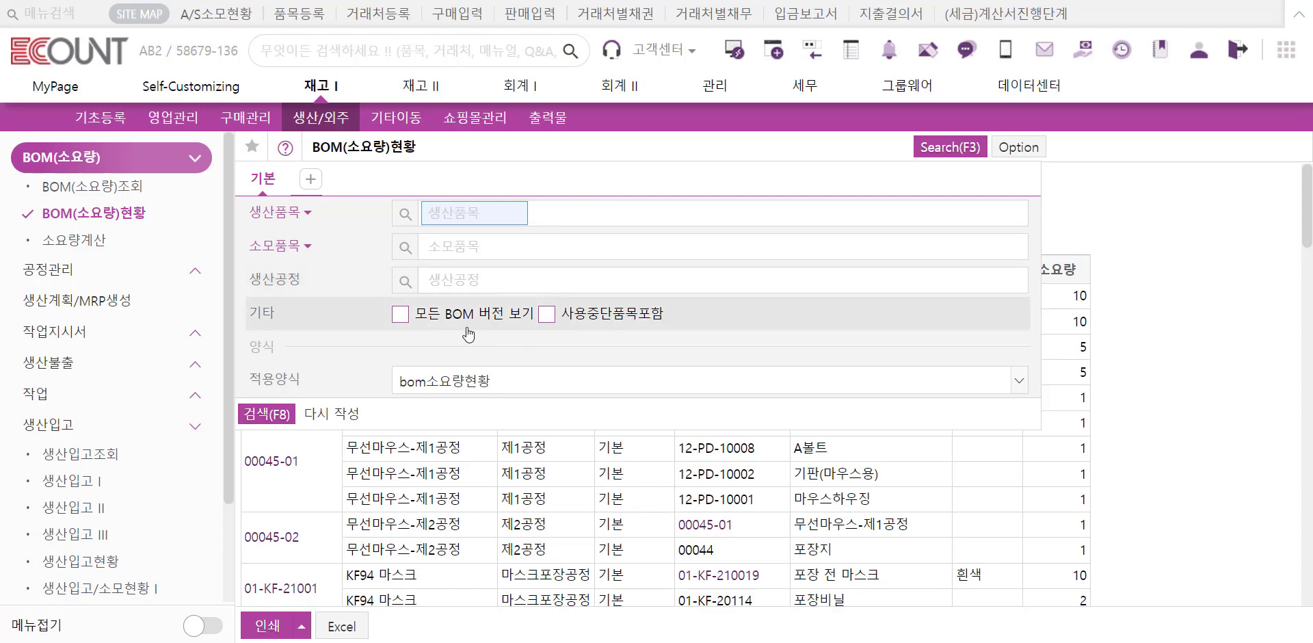
# In 소요량계산, look at the work order list, enter item 88922 보라색 염료 with quantity 100, and calculate its material requirements.
pyautogui.click(141, 254)
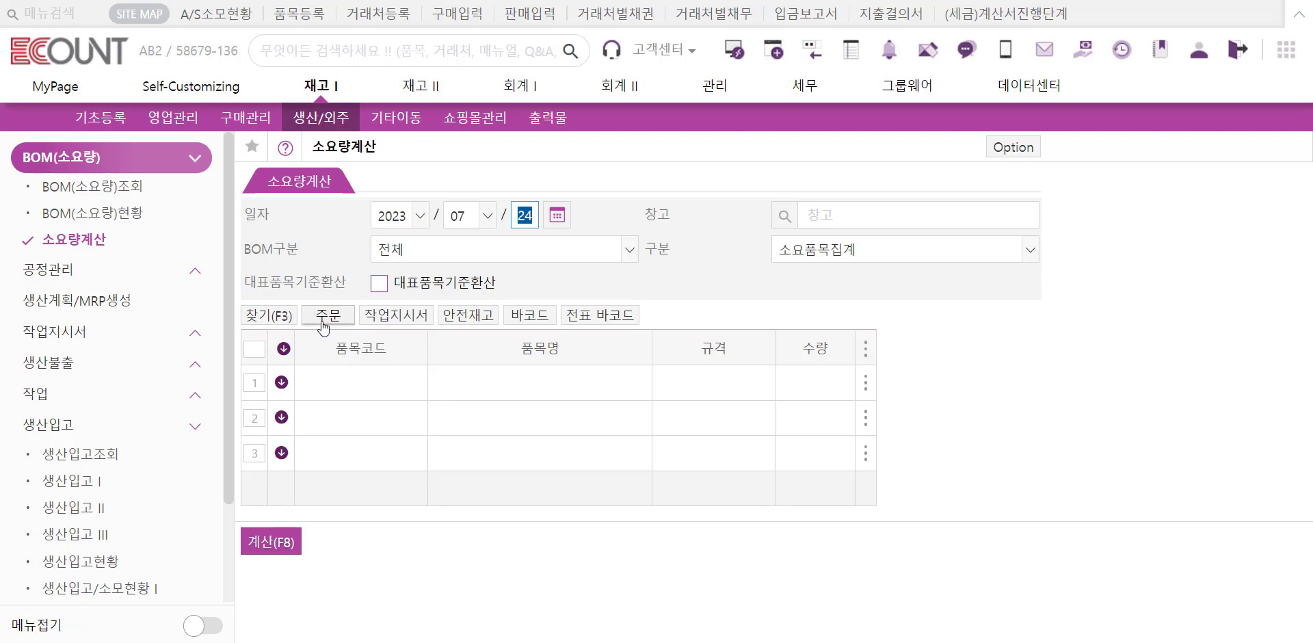
pyautogui.click(395, 315)
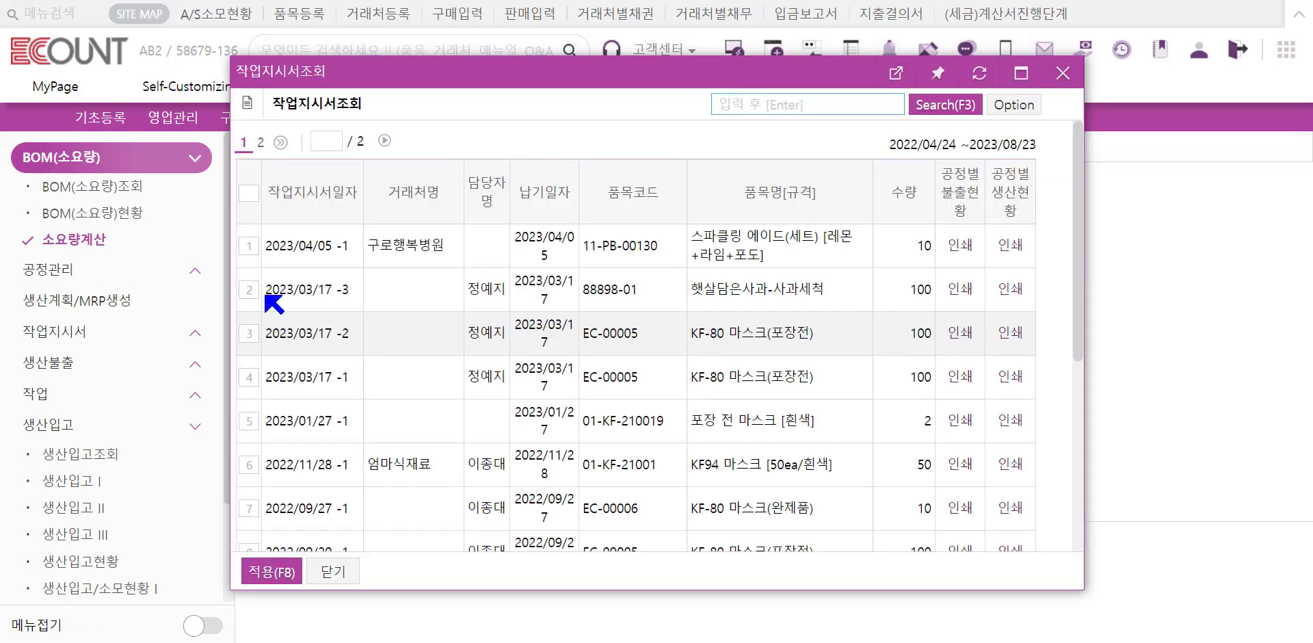
pyautogui.click(270, 569)
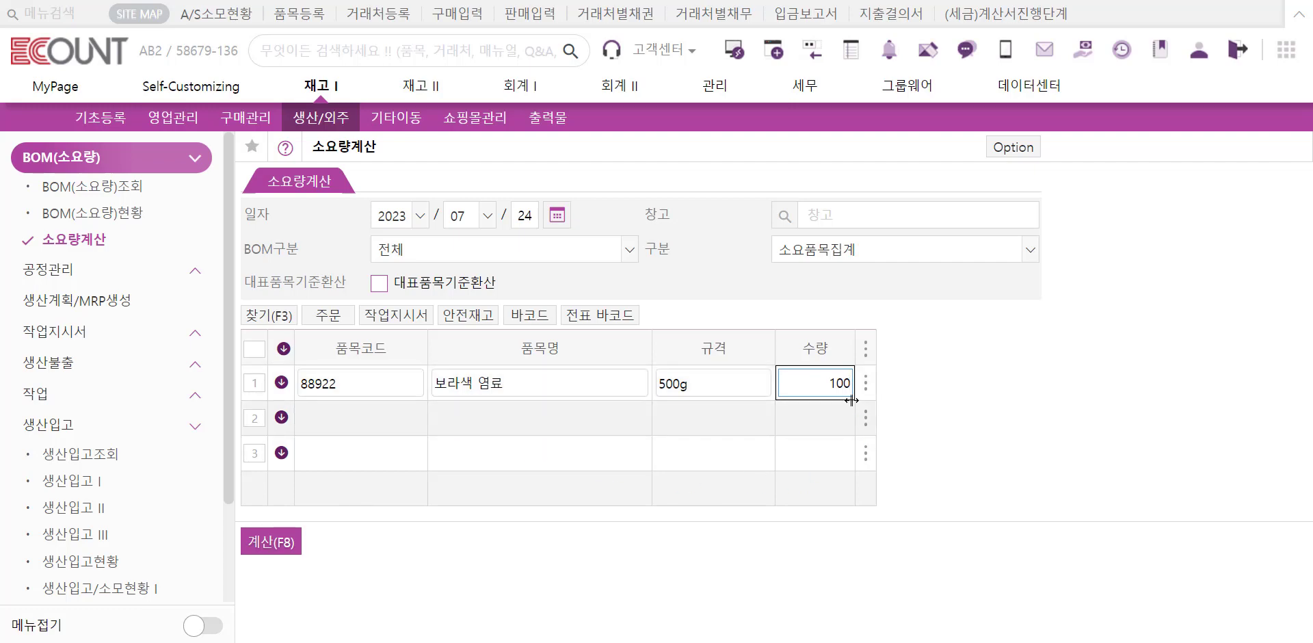
pyautogui.click(257, 544)
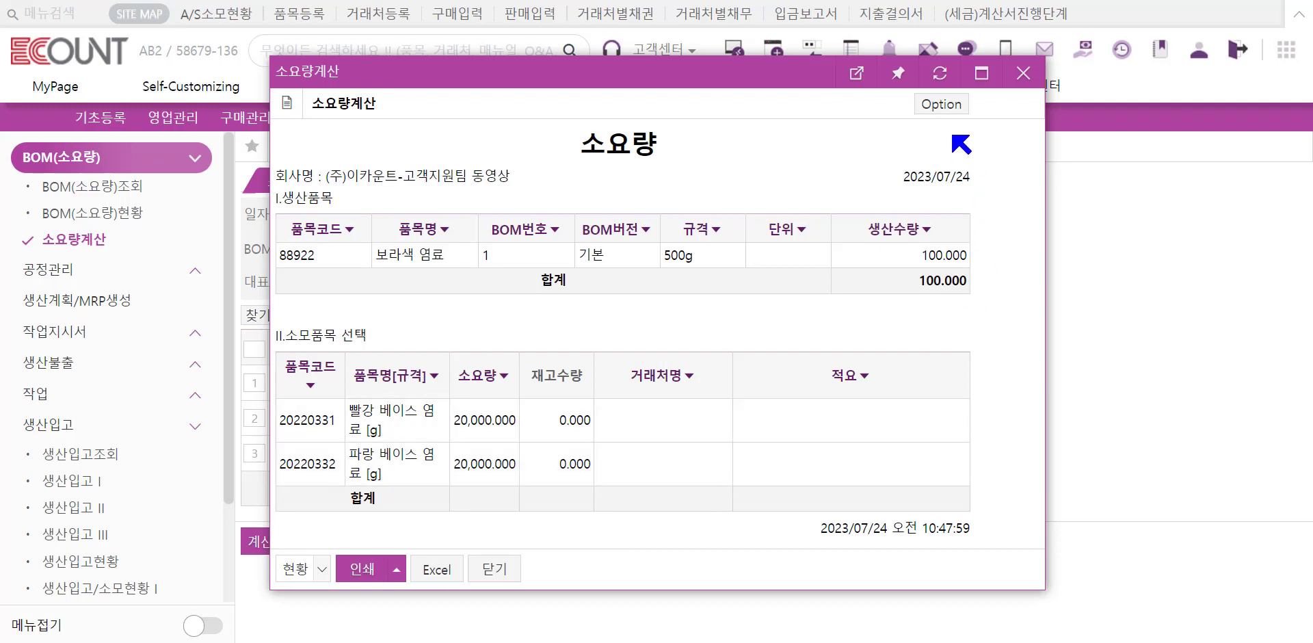
# Register a new layout named 소요량계산 for the requirements report, copied from **현황**.
pyautogui.click(942, 116)
pyautogui.moveTo(942, 130)
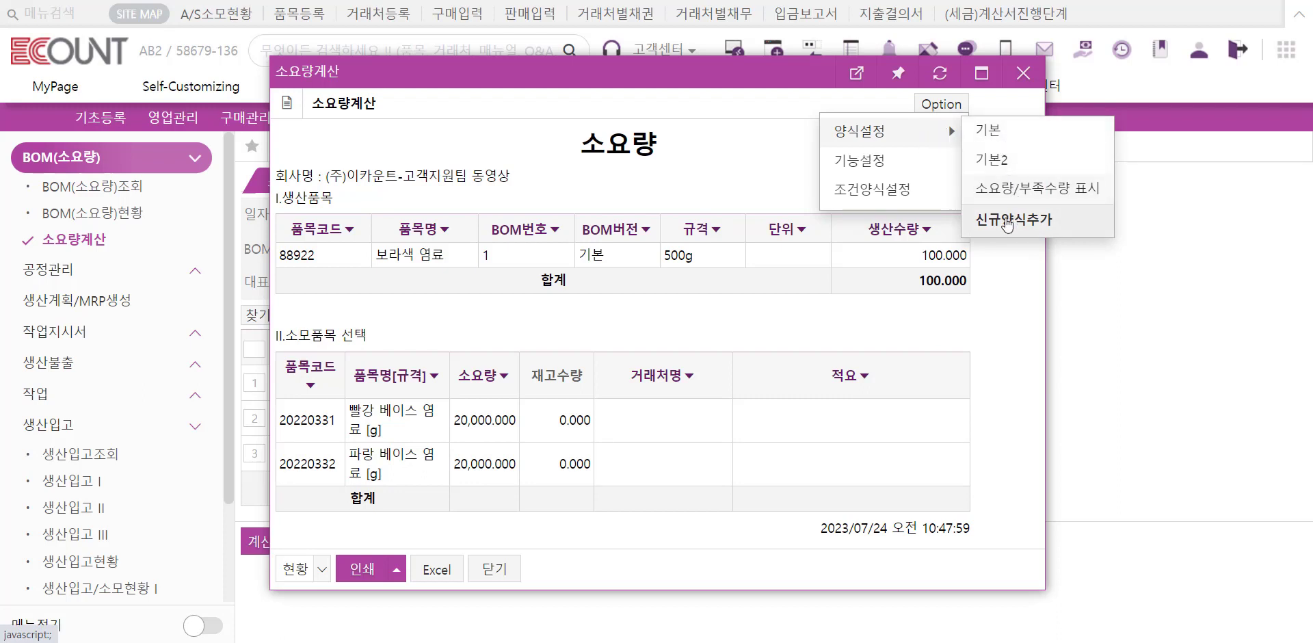
pyautogui.click(1007, 220)
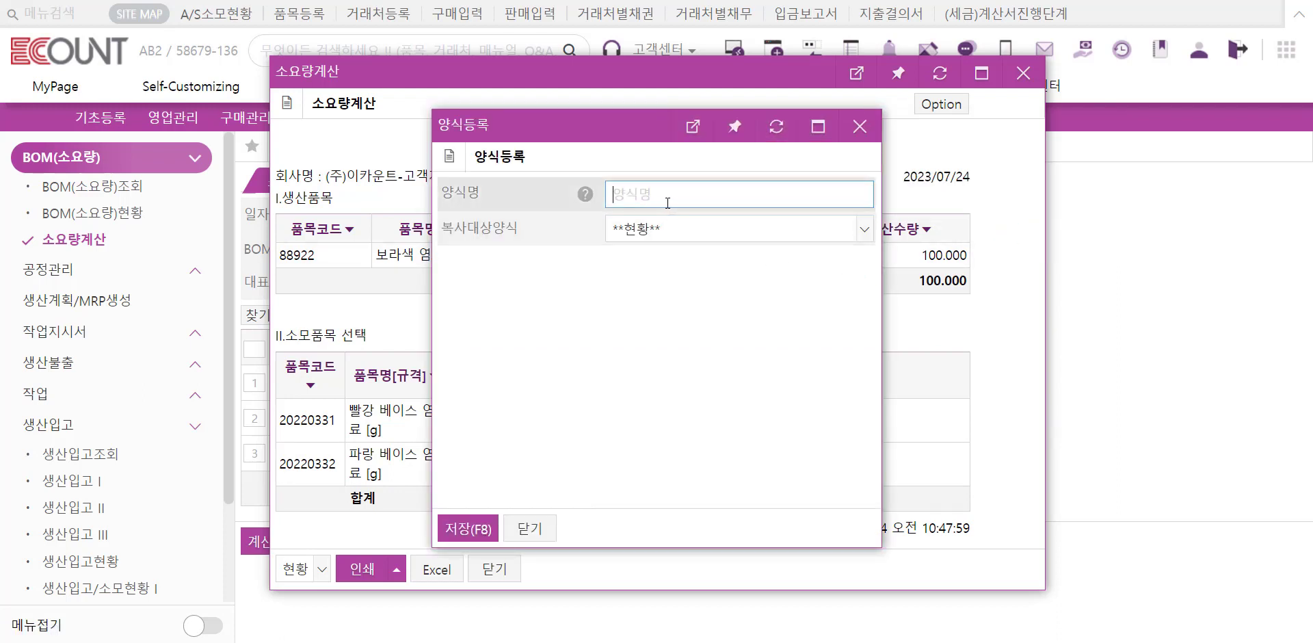
pyautogui.write('소요량계산')
pyautogui.click(468, 528)
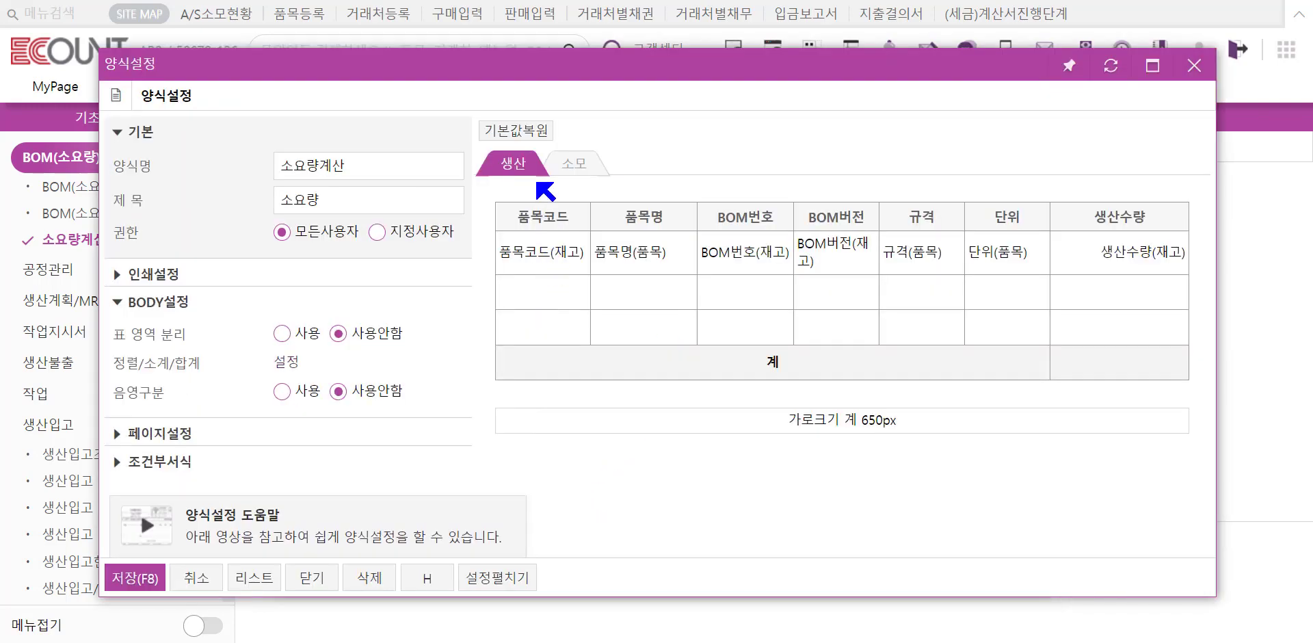
# Examine the new layout's 소모 table and the options of its 품목명[규격] column, and close the requirements report.
pyautogui.click(580, 175)
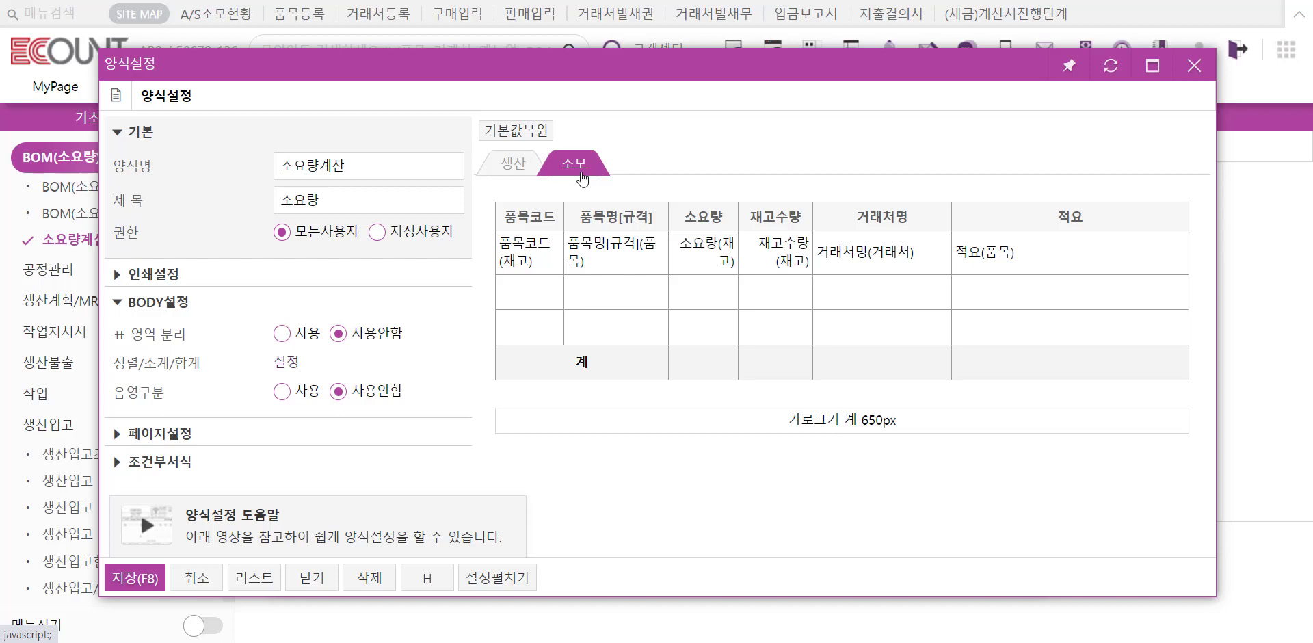
pyautogui.click(611, 218)
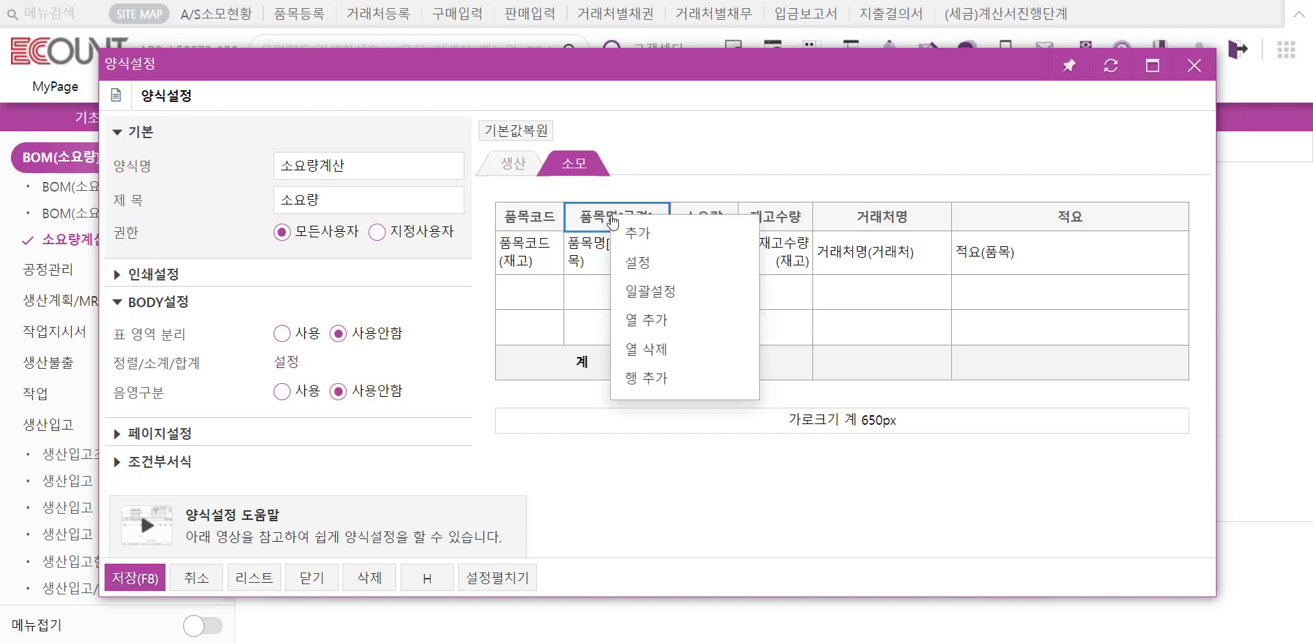
pyautogui.click(629, 267)
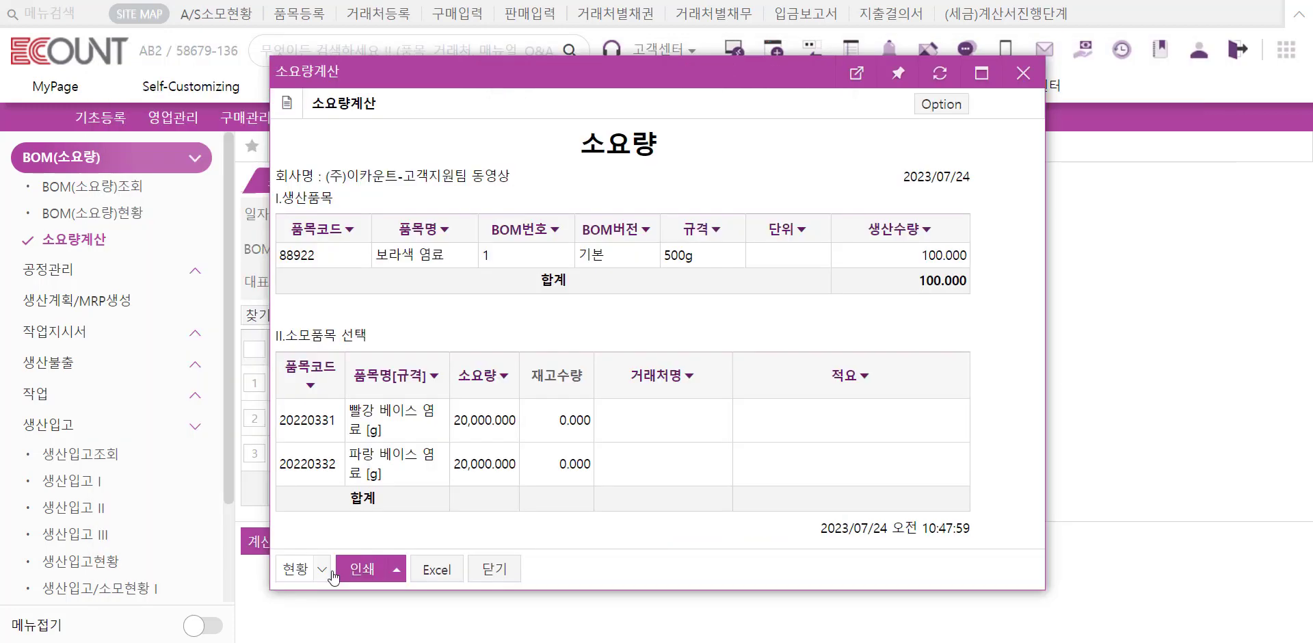
pyautogui.click(478, 572)
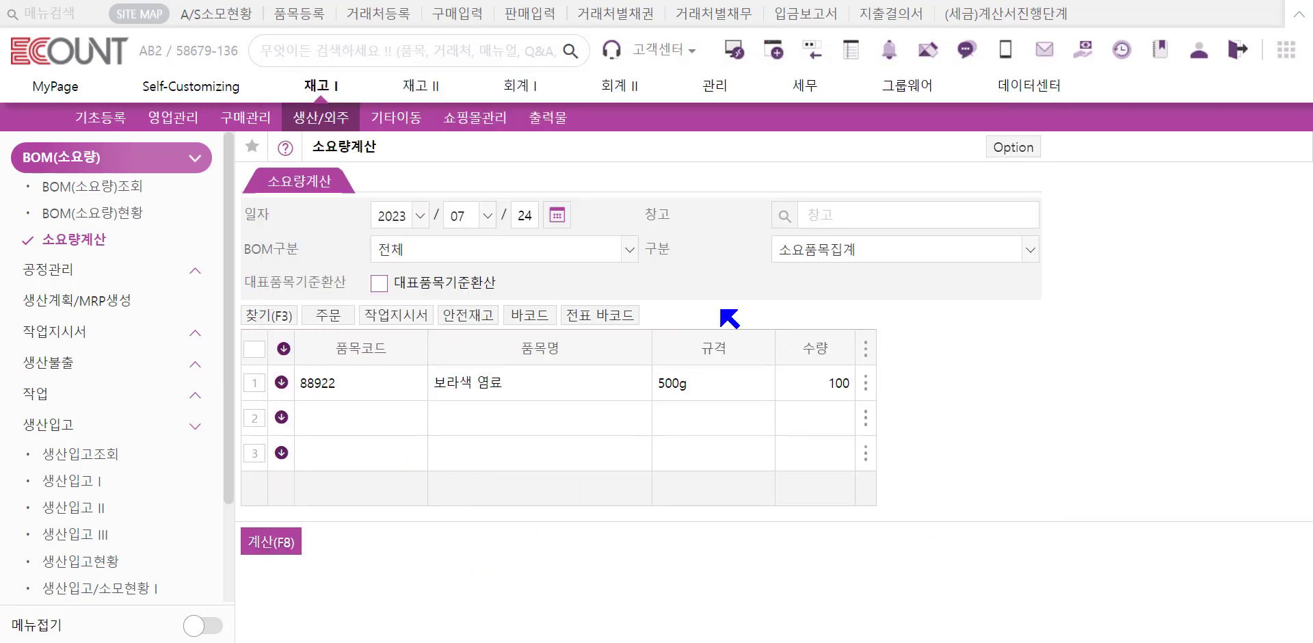
# Set the warehouse to 03 군포공장, calculate the material requirements for 88922 again, and close the report.
pyautogui.click(795, 216)
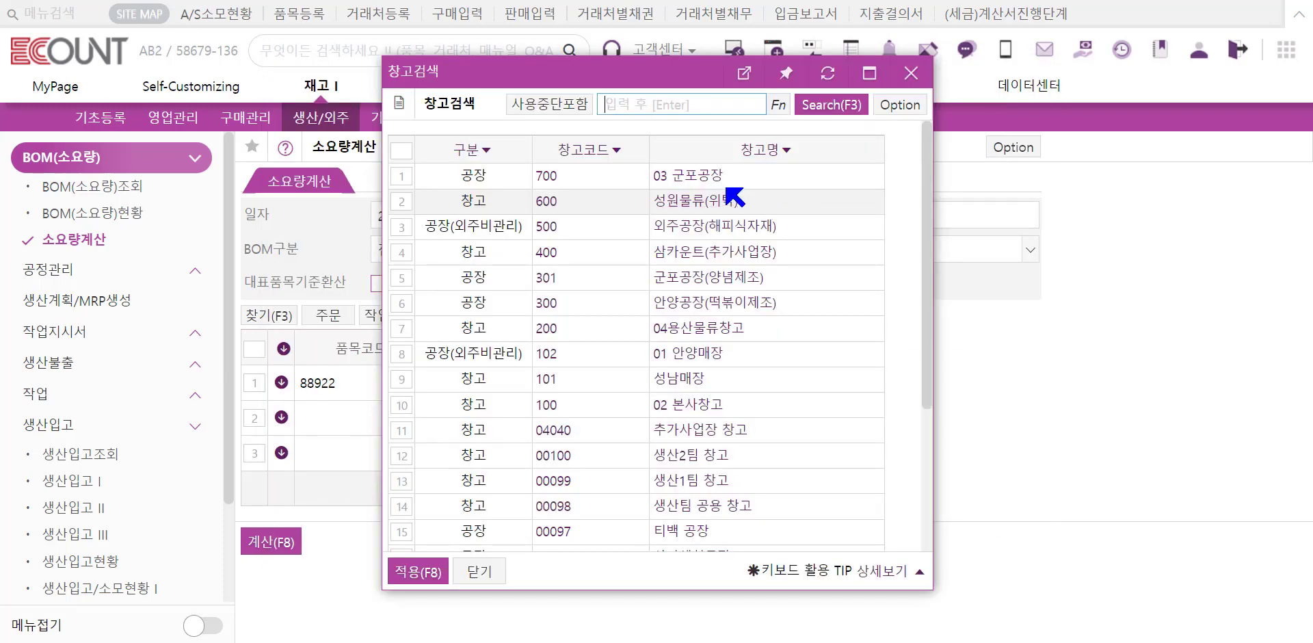
pyautogui.click(615, 96)
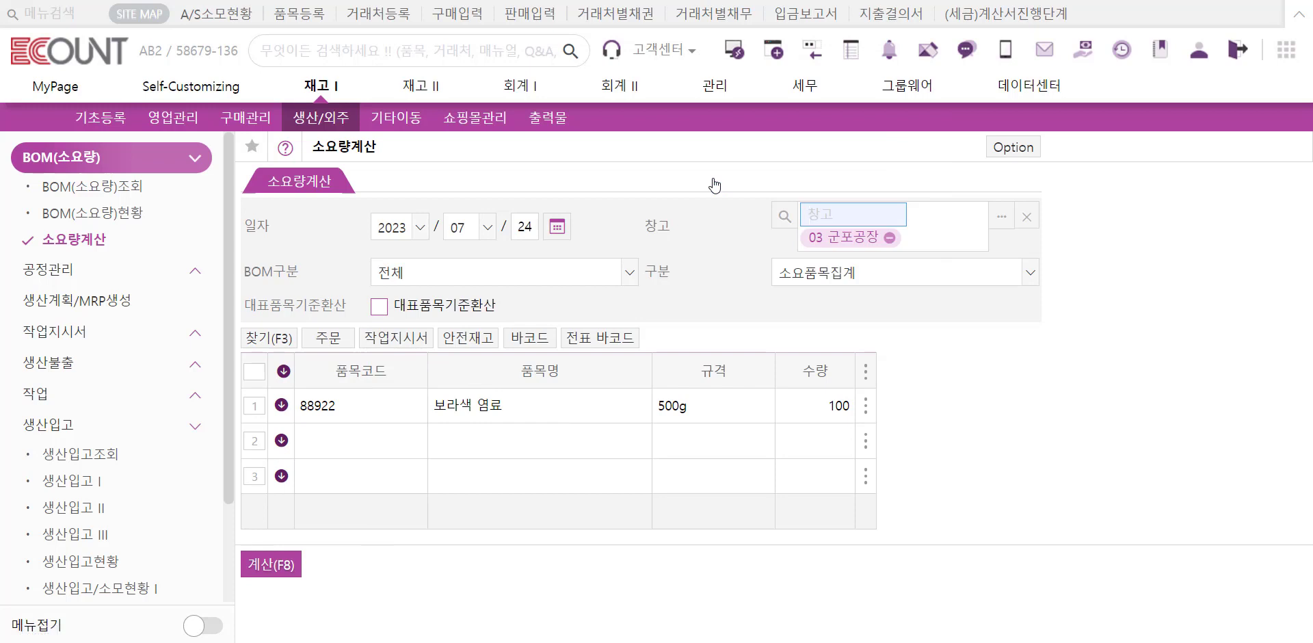
pyautogui.click(267, 568)
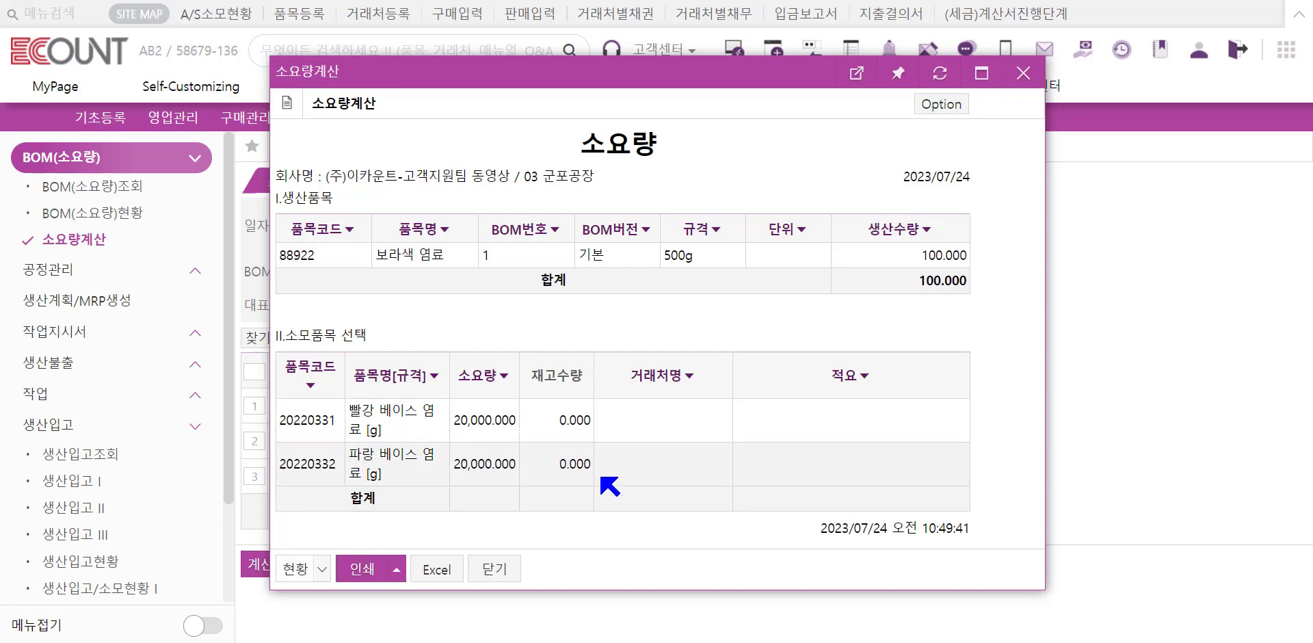
pyautogui.click(512, 566)
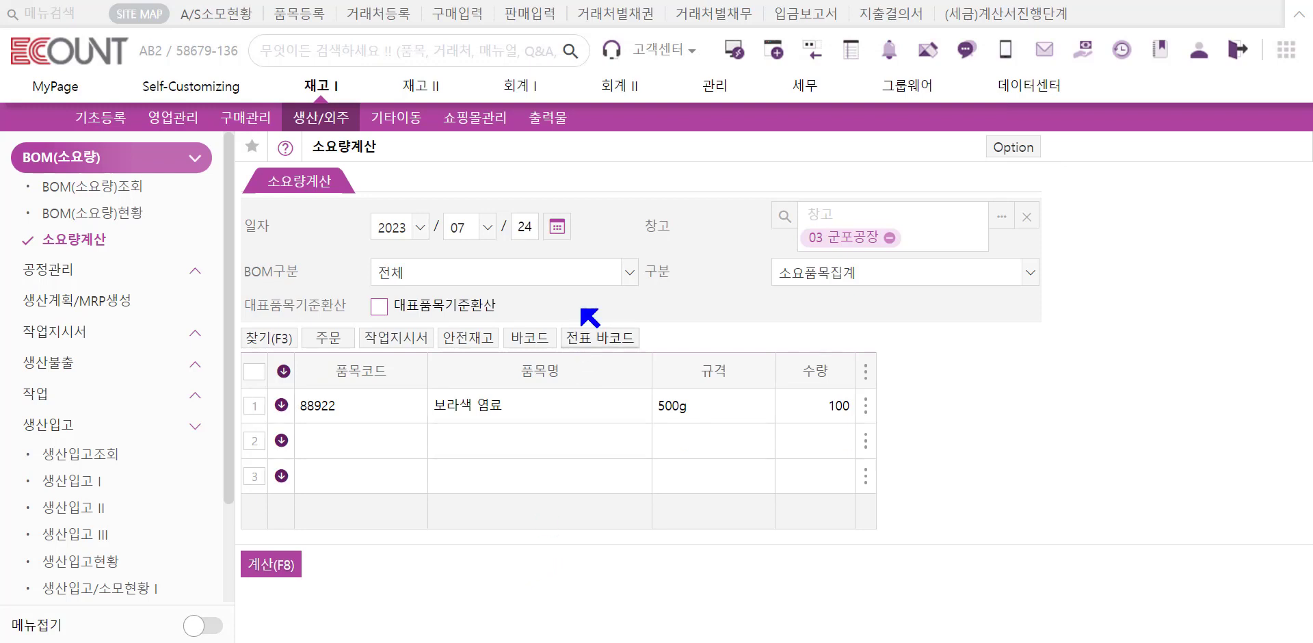
# Review the choices for BOM구분 and 구분, keeping 전체 and 소요품목집계.
pyautogui.click(582, 274)
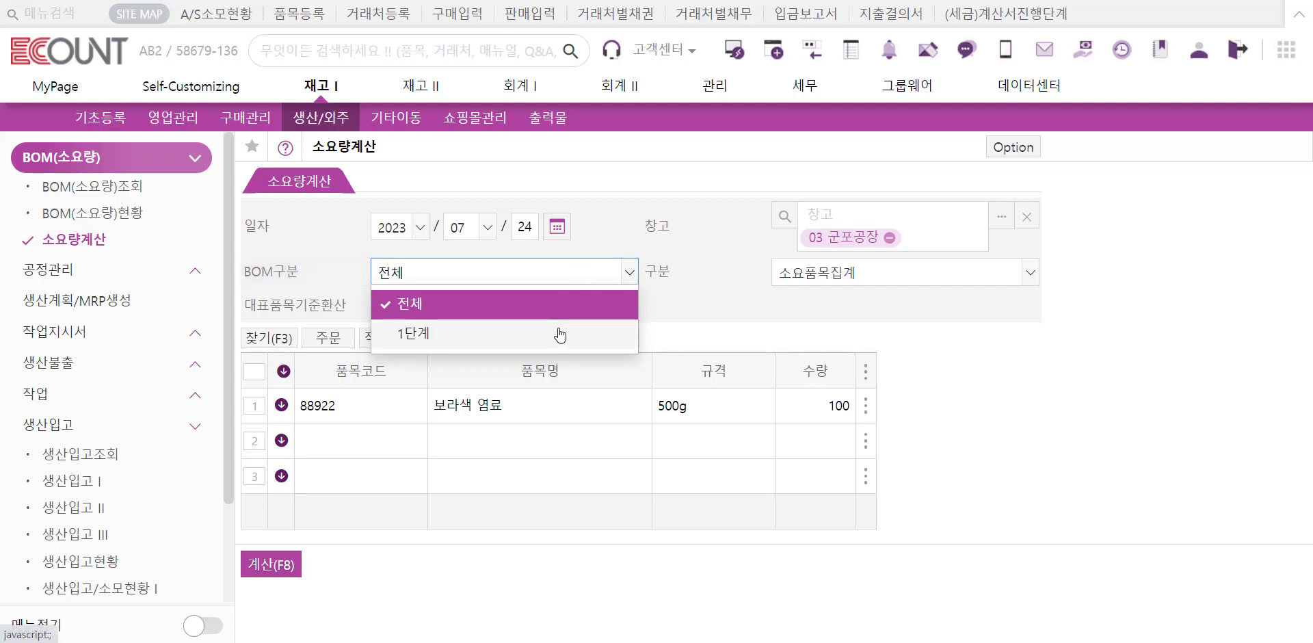
pyautogui.click(780, 334)
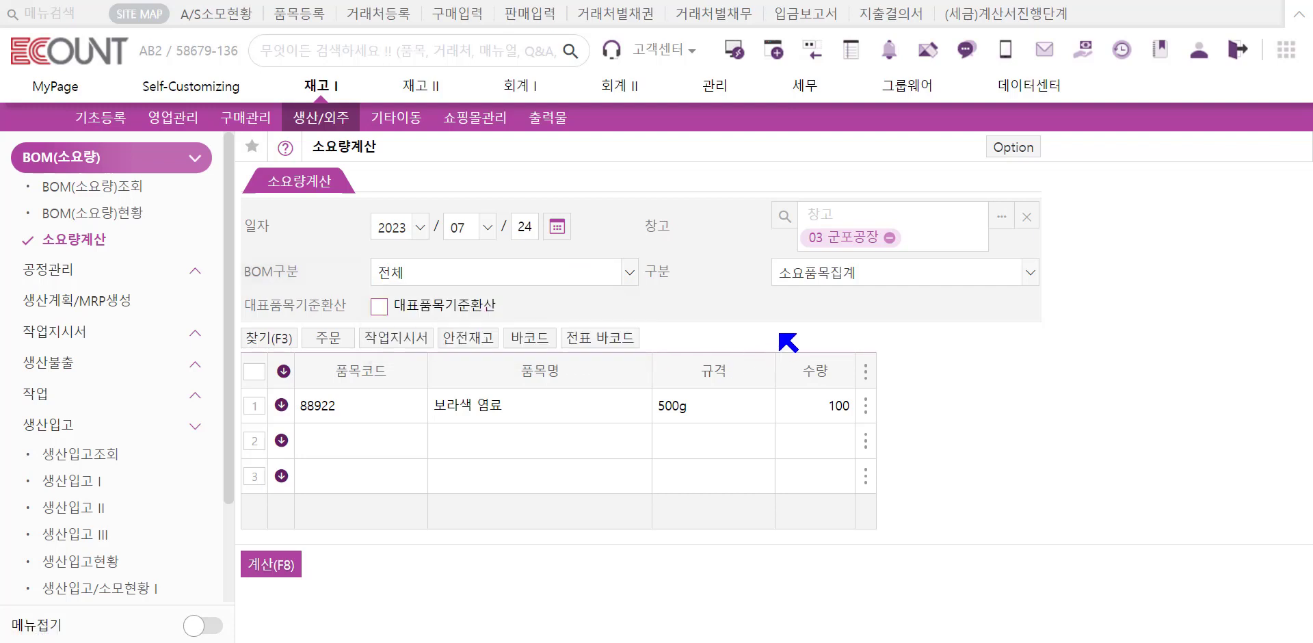
pyautogui.click(814, 277)
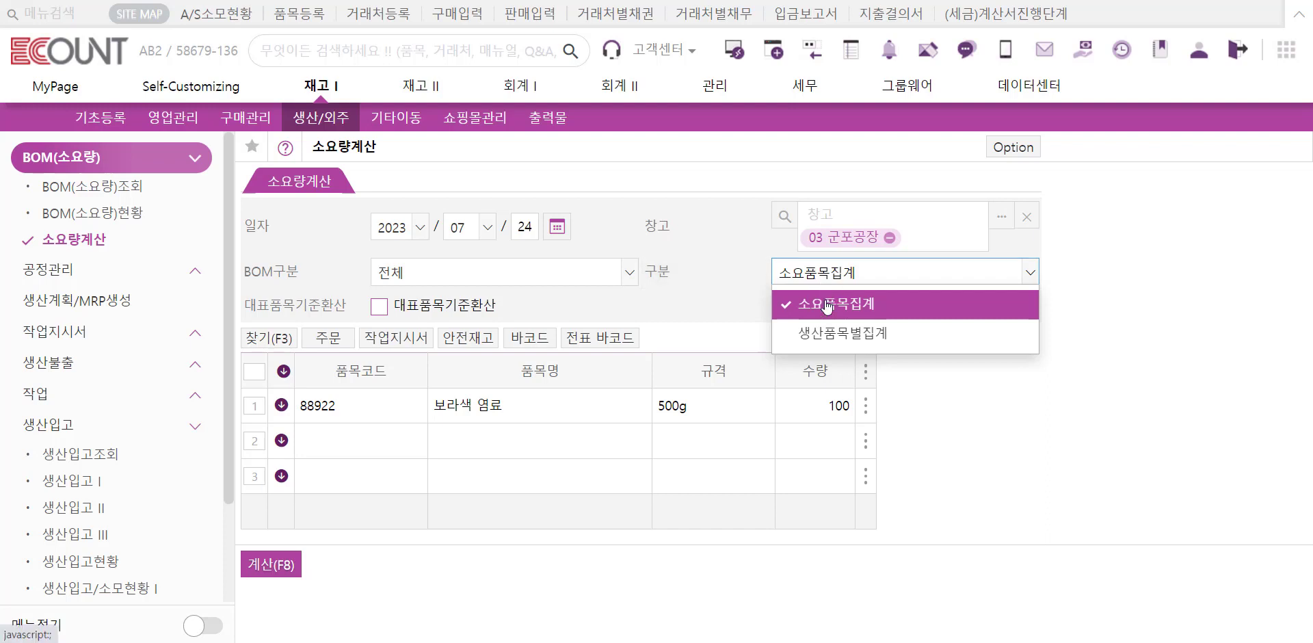
pyautogui.click(827, 305)
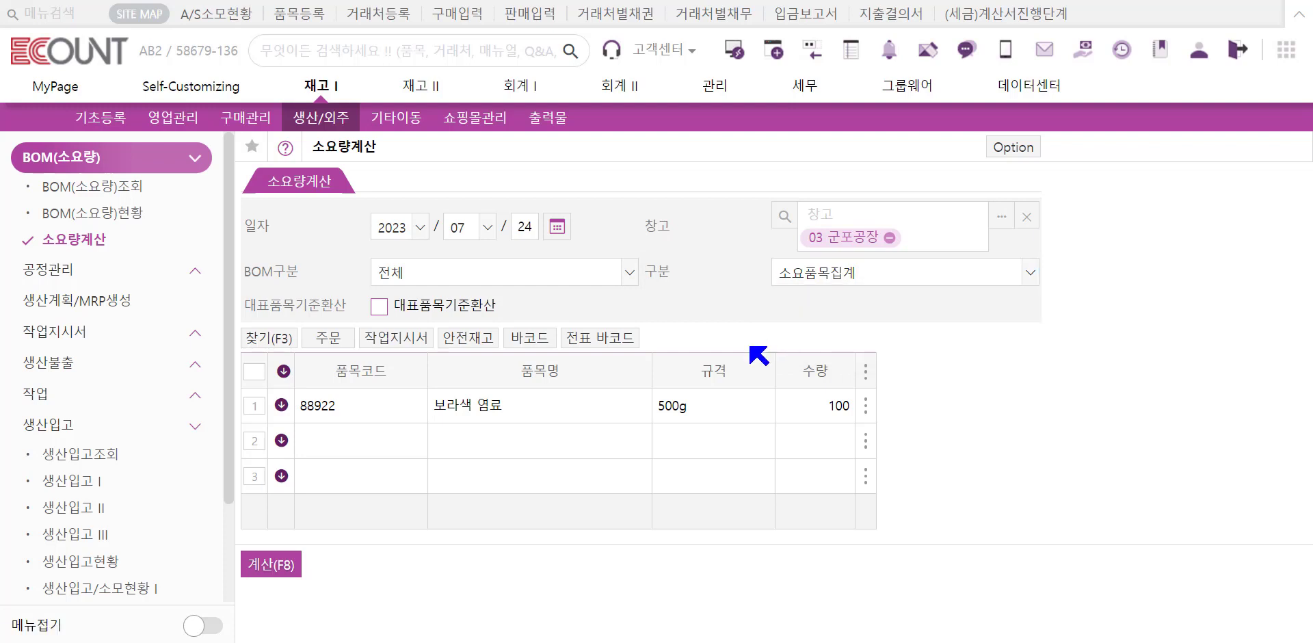
# Add the BOM버전 column to the item grid and choose version 대체 염료 사용 for item 88922.
pyautogui.click(865, 370)
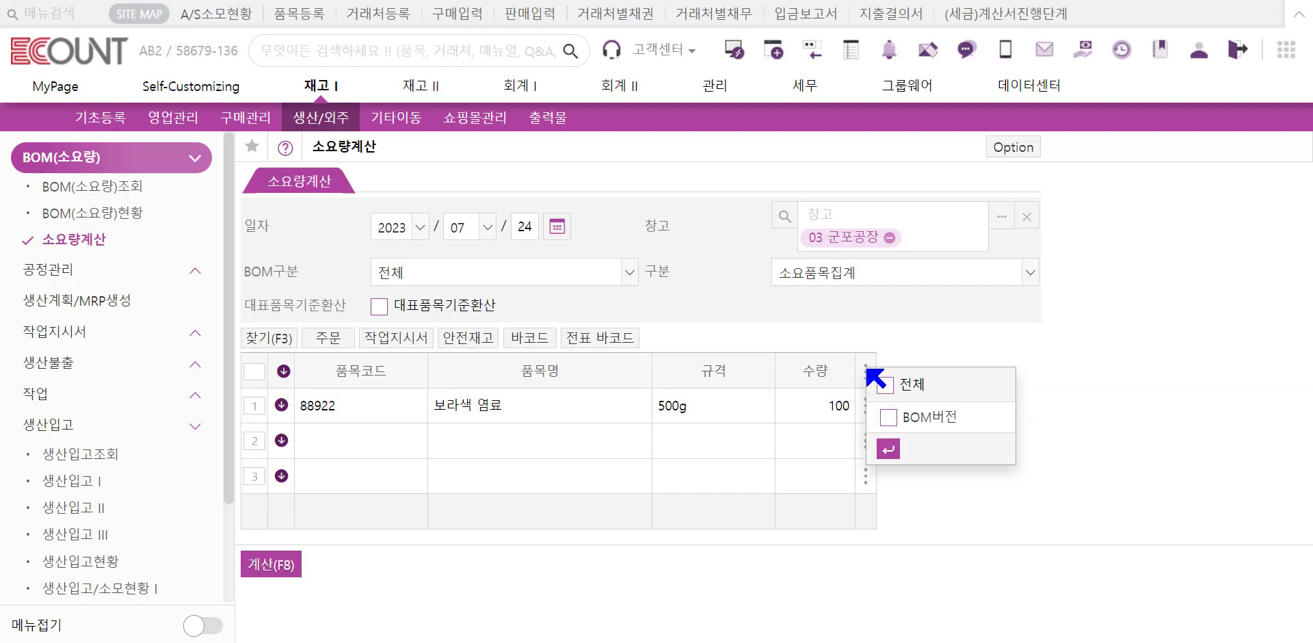
pyautogui.click(885, 385)
pyautogui.click(888, 417)
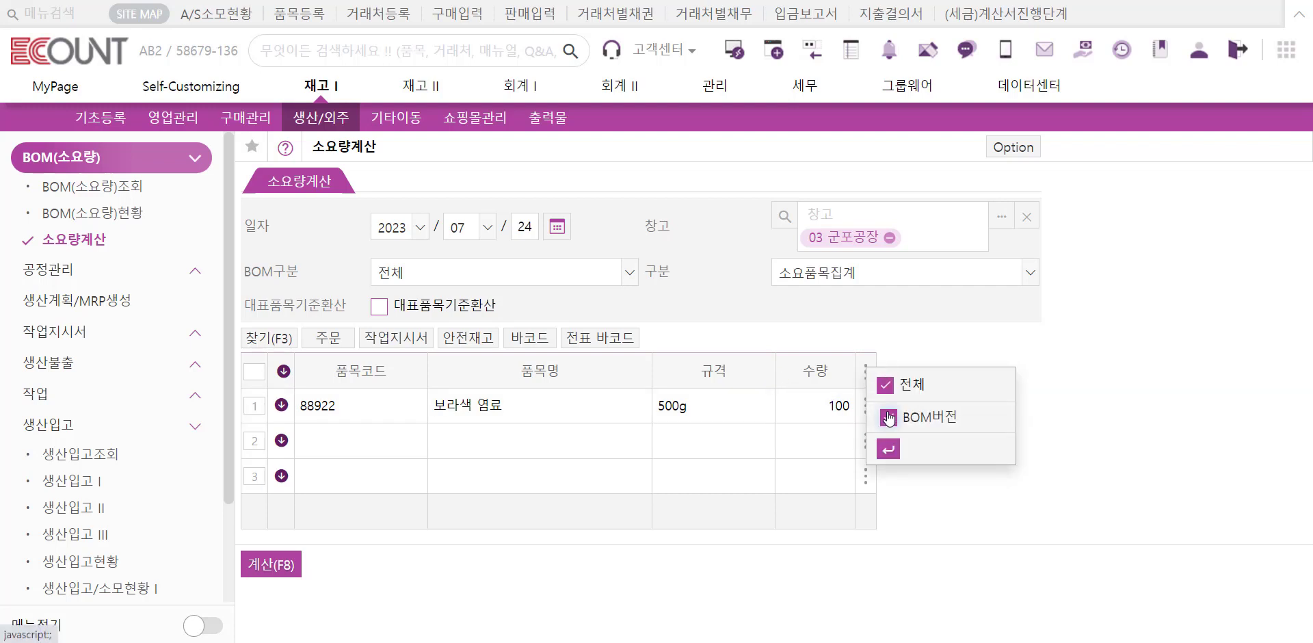
pyautogui.click(888, 450)
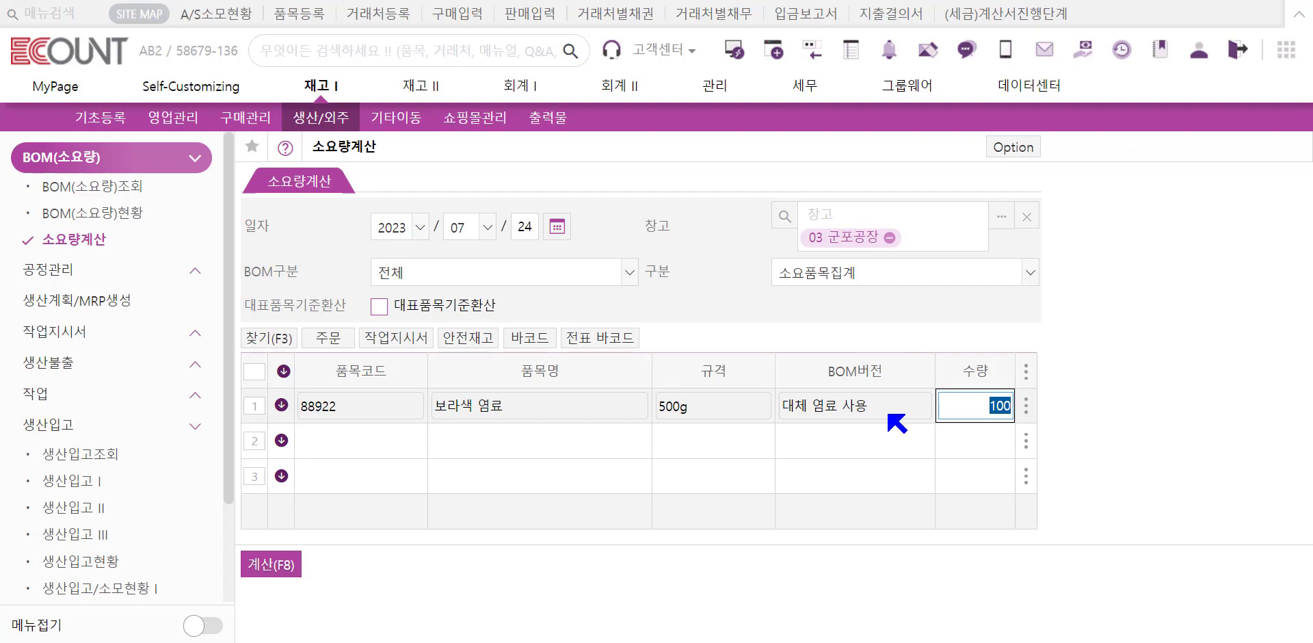